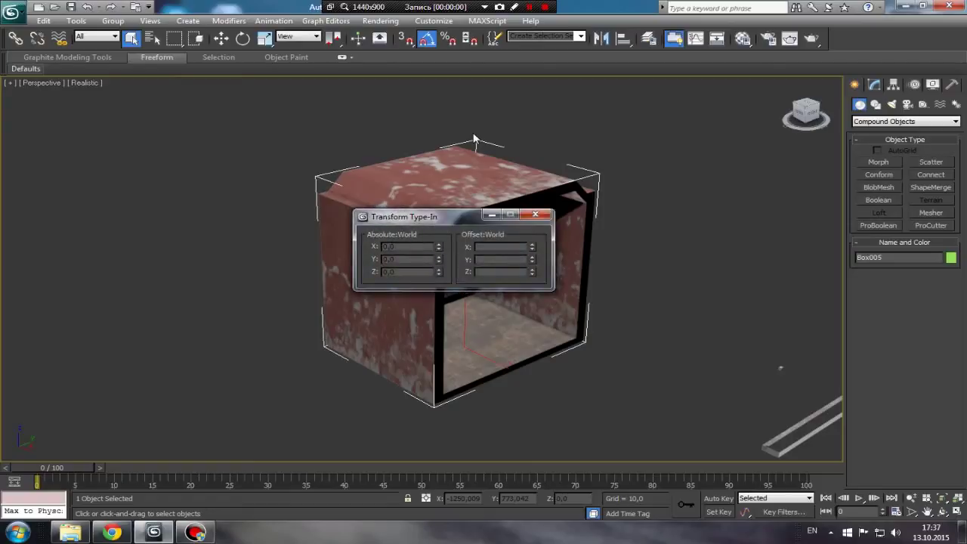
- Close Transform Type-In and orbit around the hollowed red box to inspect it from several sides
left_click(534, 215)
middle_click_drag(473, 263, 419, 277)
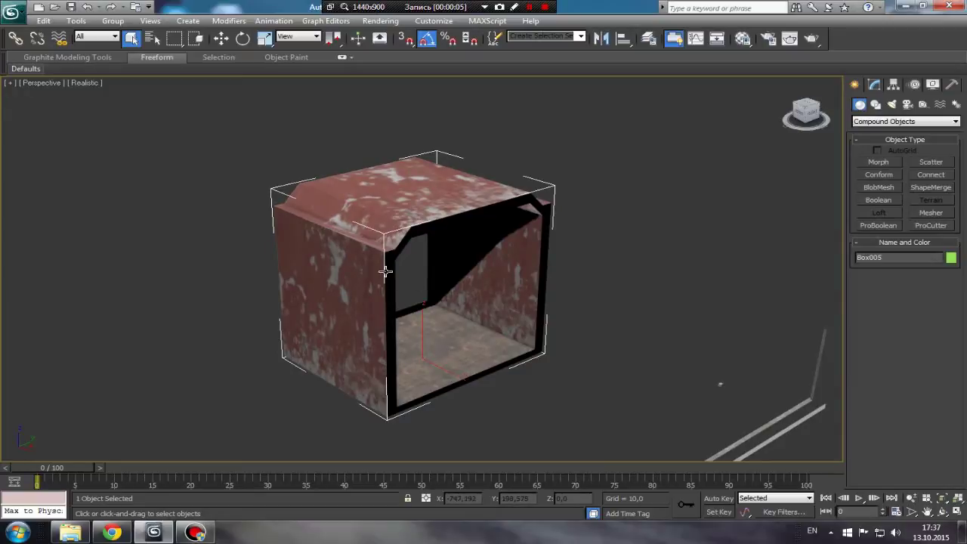
middle_click_drag(382, 270, 399, 268, "alt")
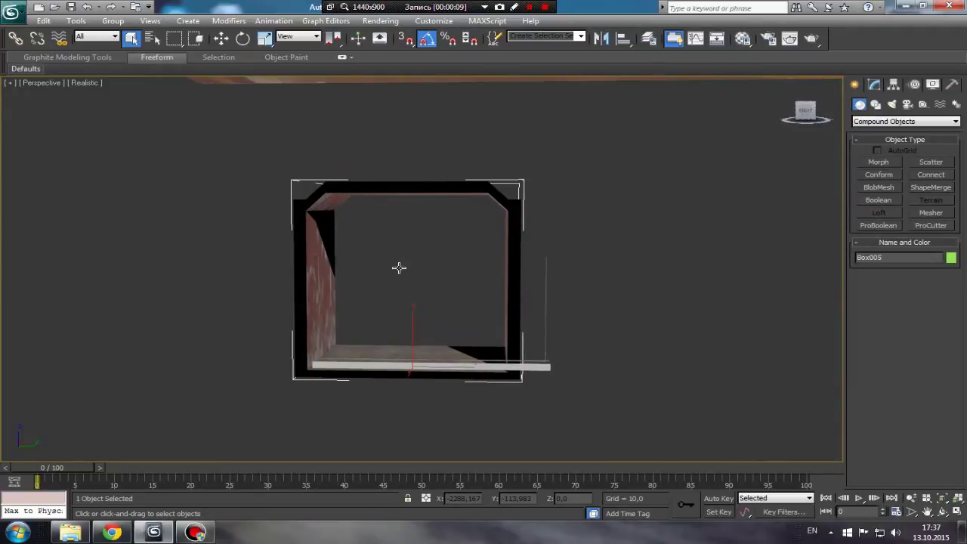
mouse_move(383, 261)
middle_mouse_down("alt")
mouse_move(316, 271)
mouse_move(471, 296)
middle_mouse_up("alt")
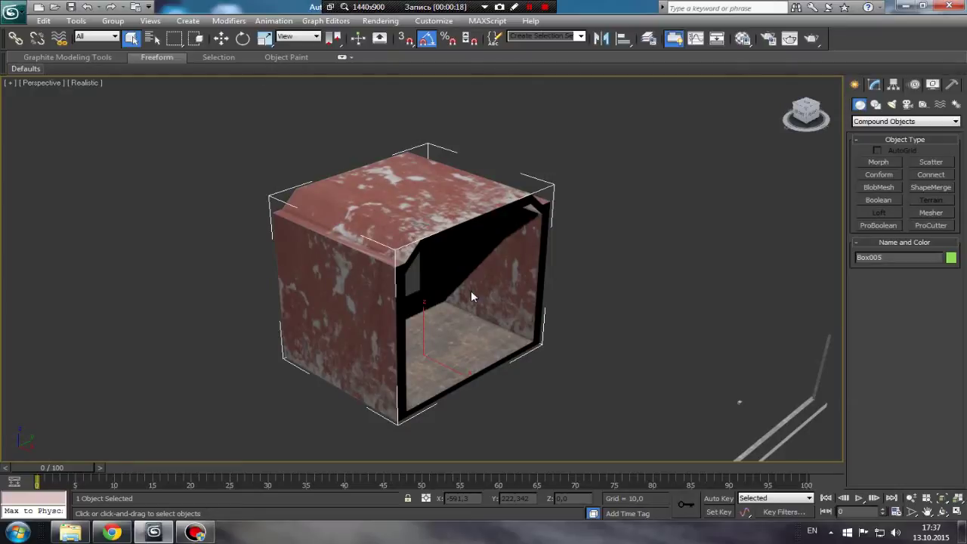
mouse_move(471, 296)
middle_mouse_down("alt")
mouse_move(403, 310)
mouse_move(433, 306)
mouse_move(404, 241)
mouse_move(371, 279)
mouse_move(267, 287)
mouse_move(435, 315)
mouse_move(567, 285)
mouse_move(419, 294)
middle_mouse_up("alt")
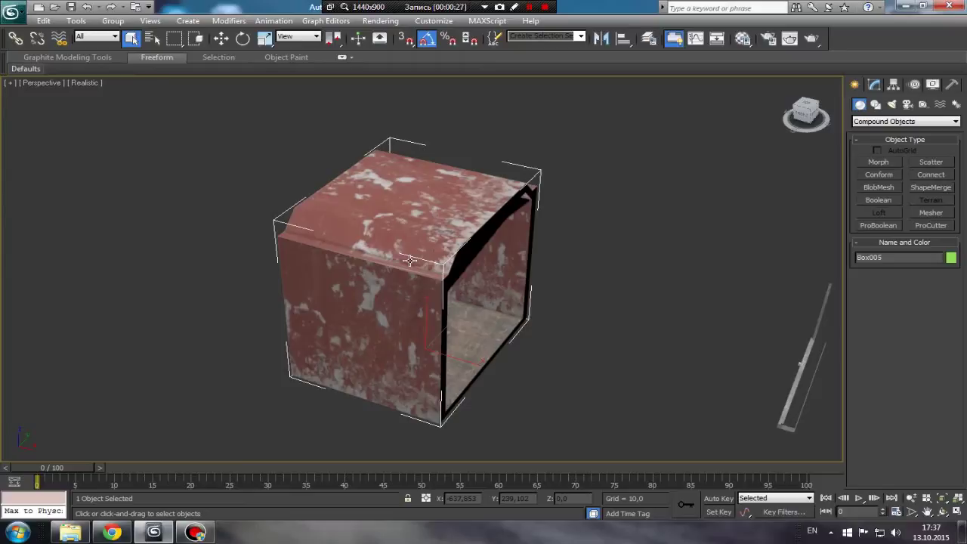
mouse_move(393, 260)
middle_mouse_down("alt")
mouse_move(297, 237)
mouse_move(313, 267)
mouse_move(385, 298)
mouse_move(453, 266)
middle_mouse_up("alt")
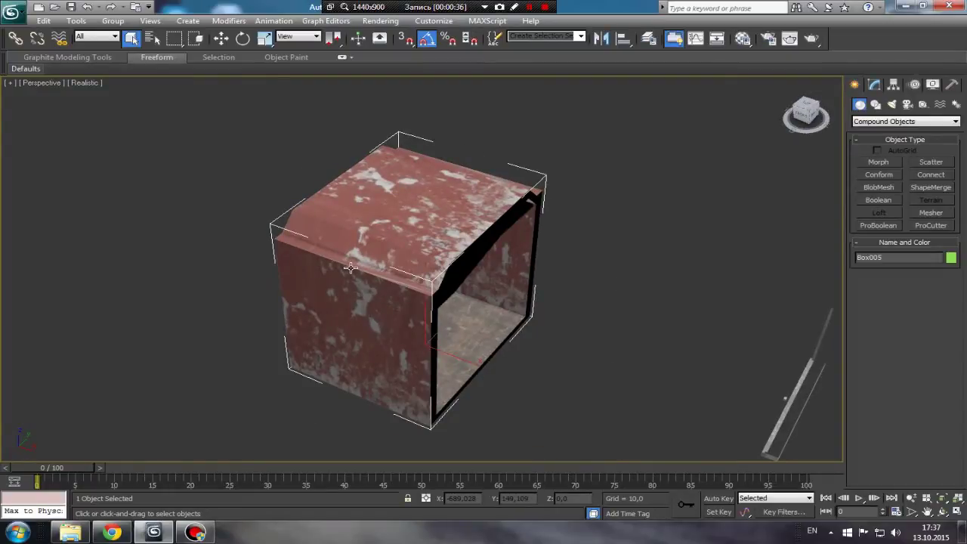
- Start a new scene from the application menu, bringing up the save-changes prompt
left_click(13, 12)
left_click(61, 45)
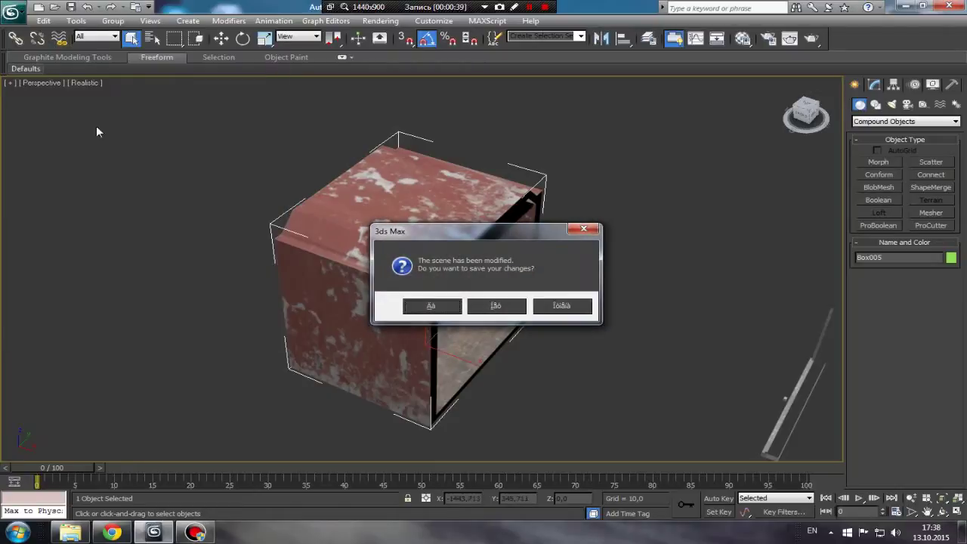
left_click(429, 307)
- Dismiss the save prompt to clear the scene and zoom the empty viewport
left_click(429, 307)
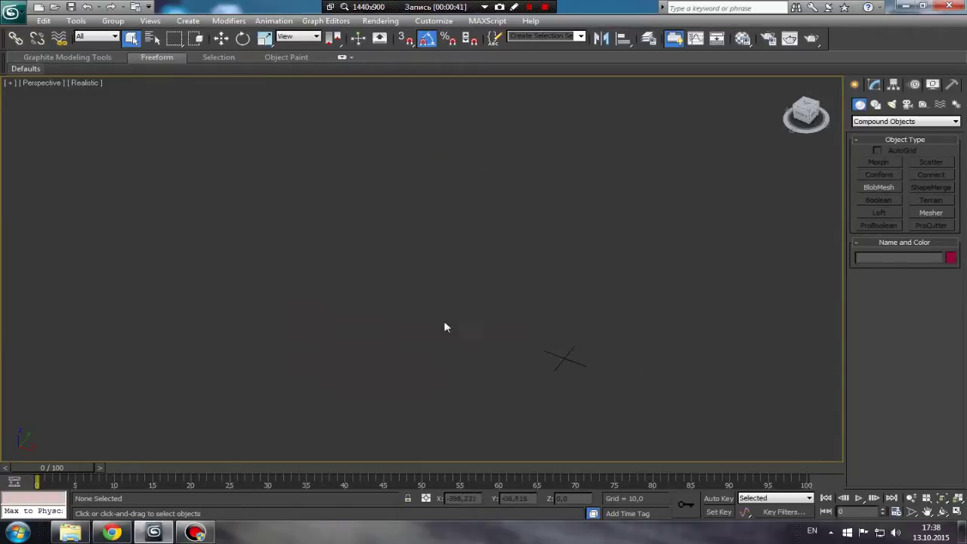
scroll(506, 256, "up", 2)
scroll(498, 234, "up", 3)
scroll(483, 250, "up", 2)
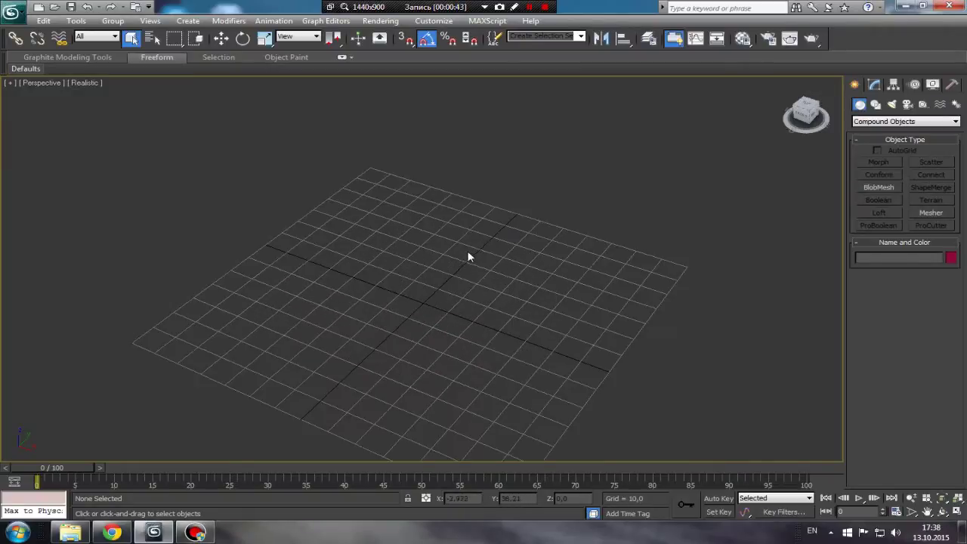
scroll(444, 309, "up", 1)
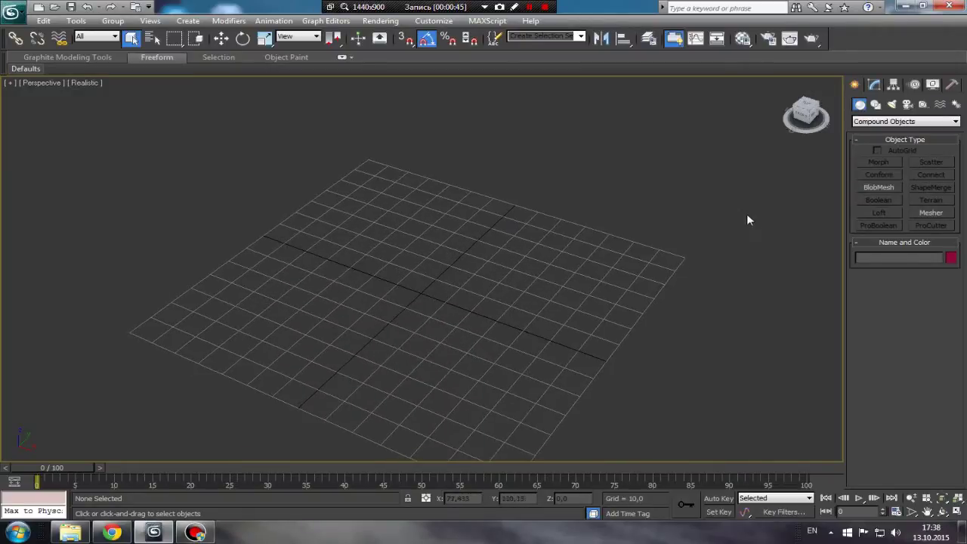
- Draw a purple box, Box001, on the grid with the Standard Primitives Box tool
left_click(872, 121)
left_click(875, 130)
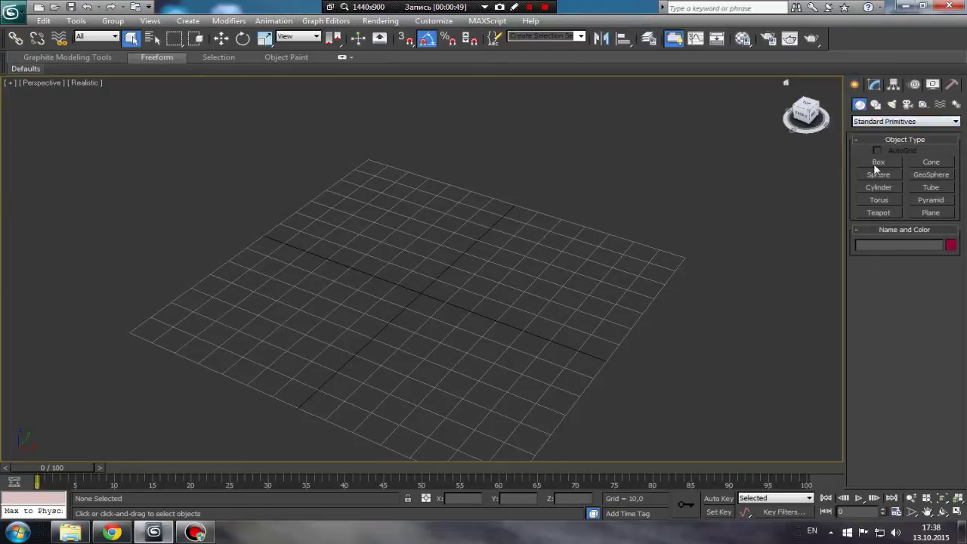
left_click(876, 163)
left_click_drag(387, 262, 438, 410)
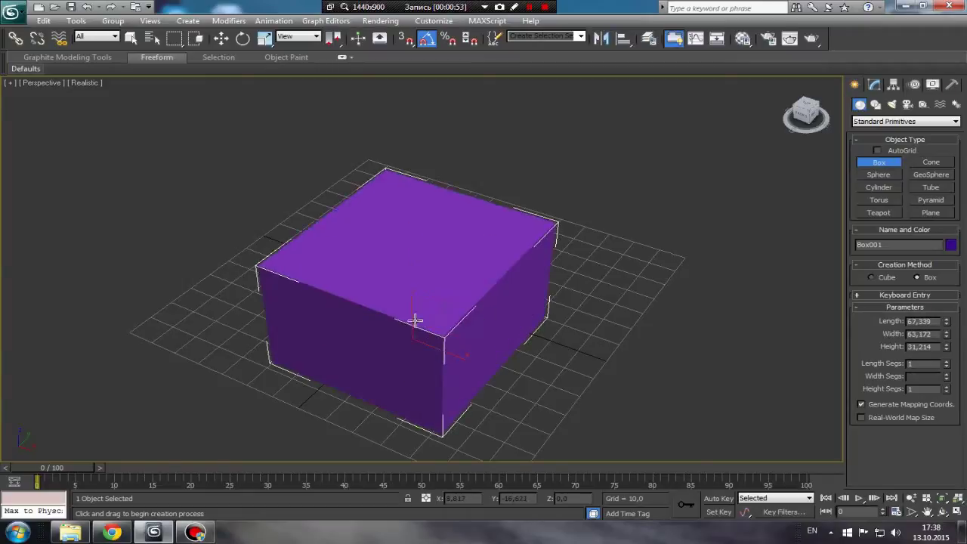
left_click(394, 269)
middle_click_drag(479, 284, 475, 285, "alt")
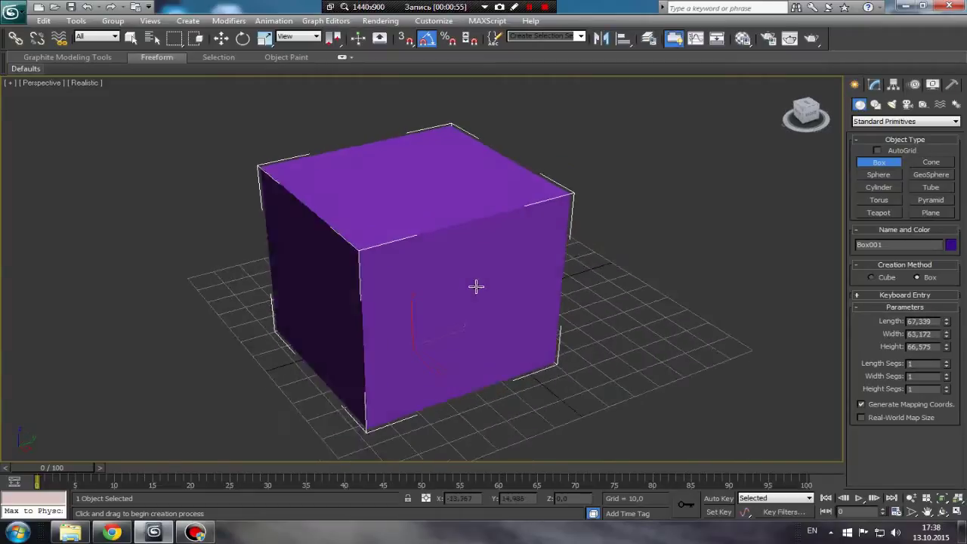
- Resize Box001 to about 117 long, 68 wide and 67 tall, and move it on the grid
left_click(946, 333)
mouse_move(946, 333)
left_mouse_down()
mouse_move(947, 348)
mouse_move(946, 306)
left_mouse_up()
middle_click_drag(518, 349, 535, 349, "alt")
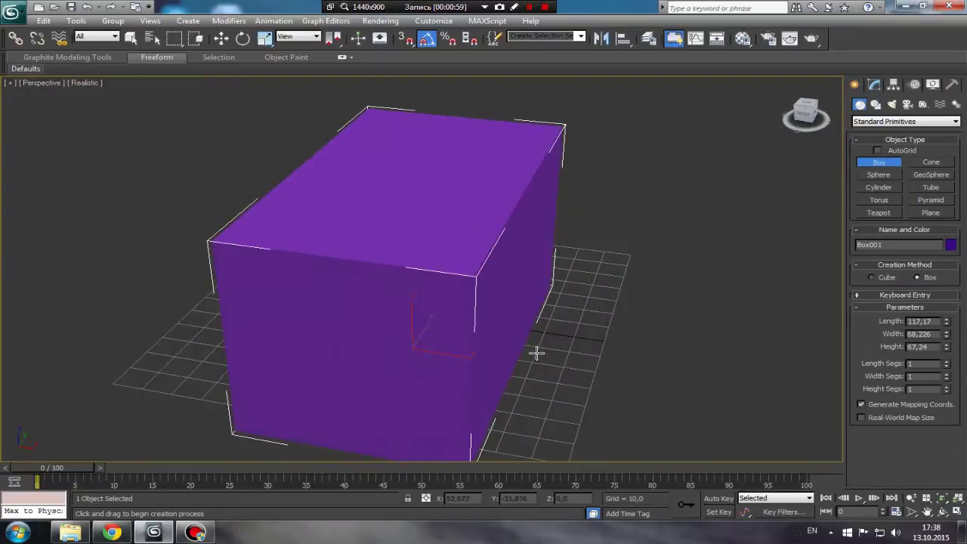
key("w")
mouse_move(472, 363)
left_mouse_down()
mouse_move(410, 352)
mouse_move(413, 292)
left_mouse_up()
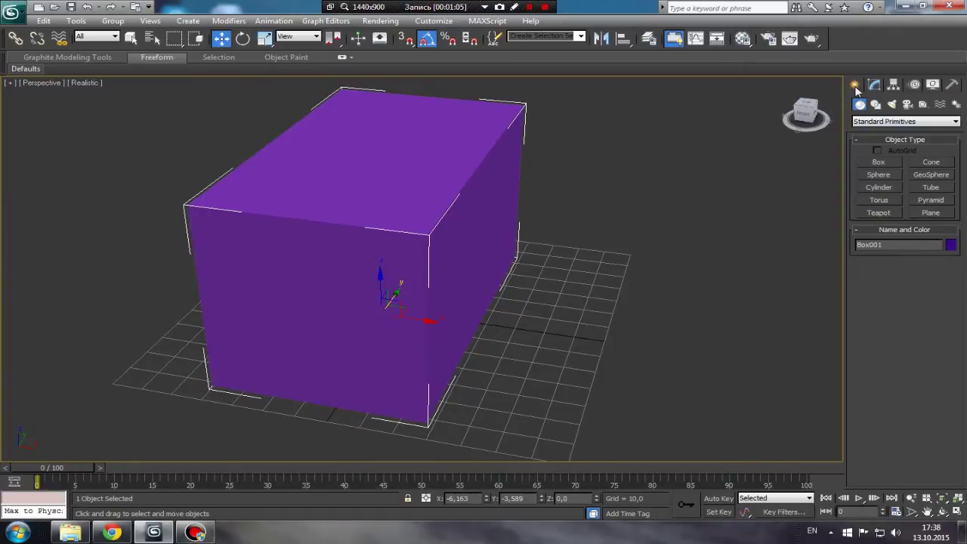
- Create a long flat green box, Box002, beside the purple box
left_click(877, 161)
mouse_move(455, 442)
left_mouse_down()
mouse_move(479, 449)
mouse_move(611, 249)
left_mouse_up()
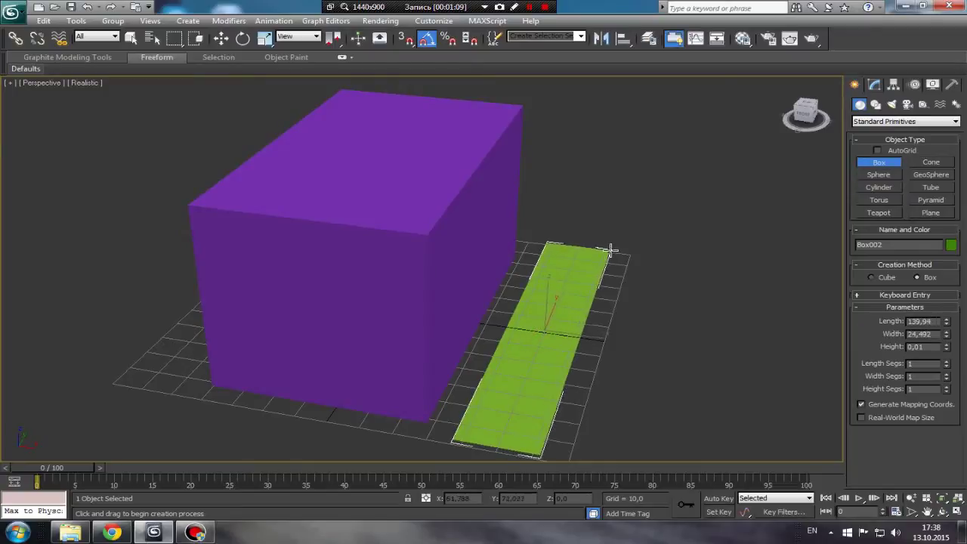
left_click_drag(610, 249, 626, 254)
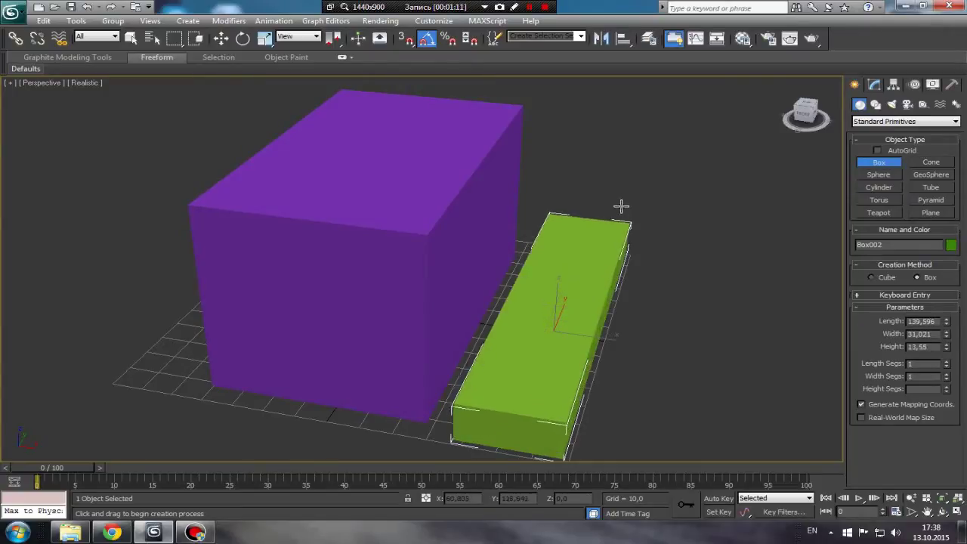
left_click(619, 200)
- Move Box002 against the purple box and lift it onto its top
key("w")
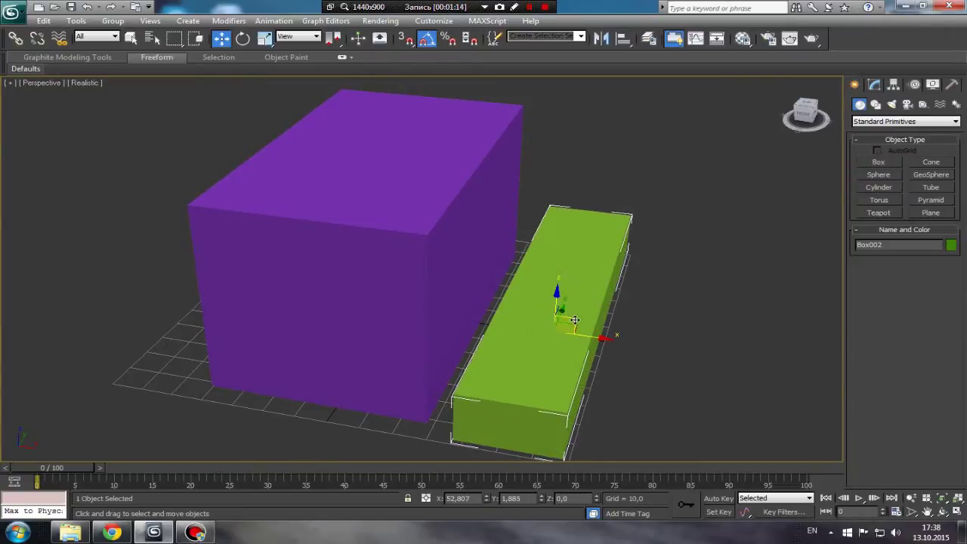
key("e")
key("w")
left_click_drag(586, 332, 543, 334)
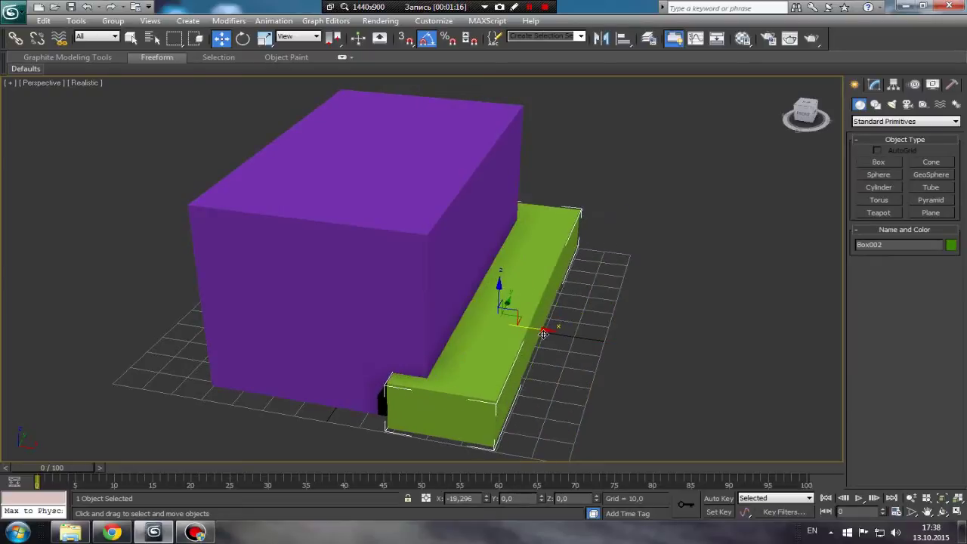
left_click_drag(500, 302, 460, 278)
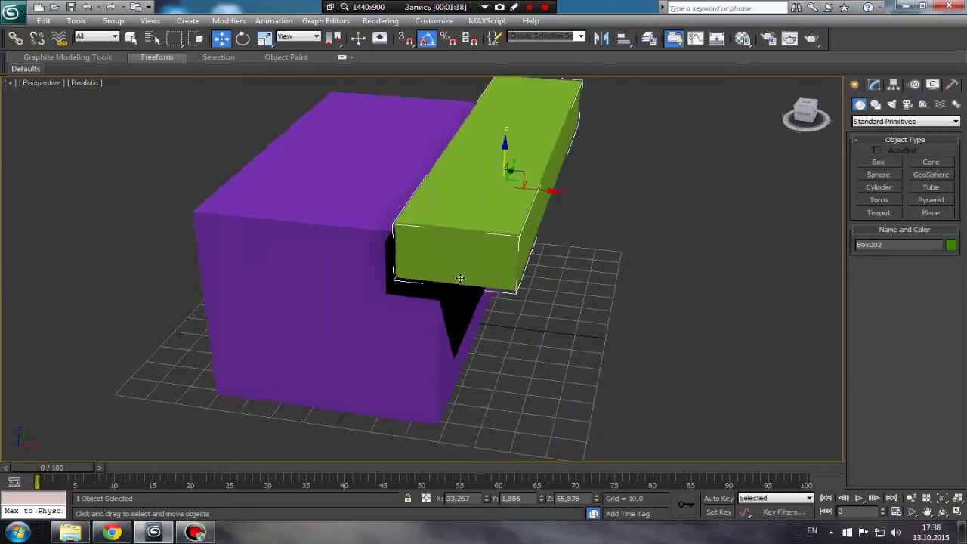
middle_click_drag(460, 278, 471, 246, "alt")
- Tilt Box002 30° and lower it onto the purple box, then undo that attempt
key("e")
left_click_drag(518, 158, 554, 174)
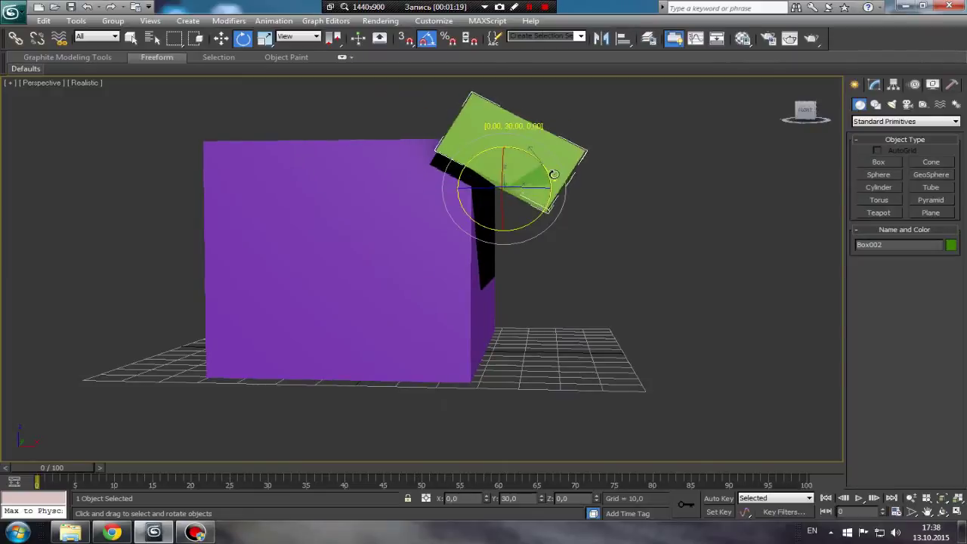
middle_click_drag(553, 175, 561, 197, "alt")
key("w")
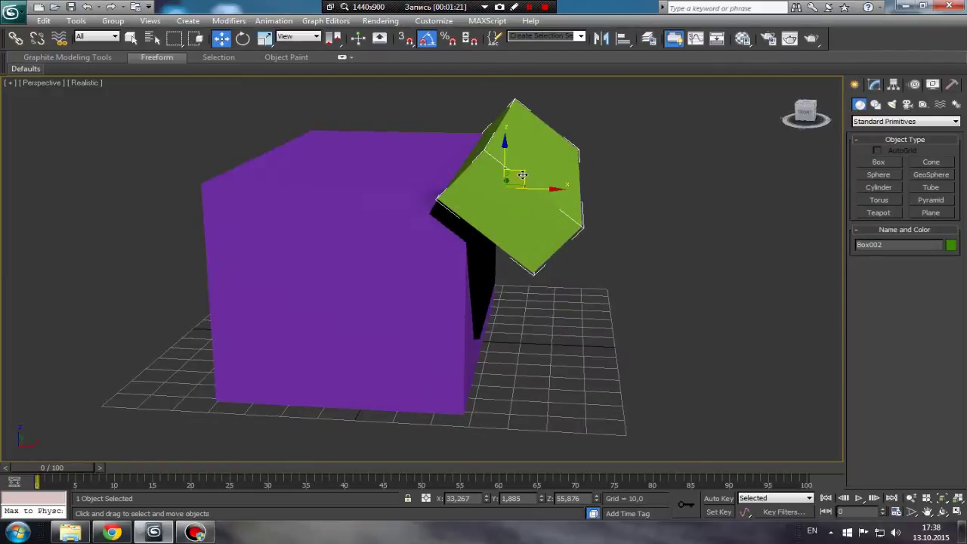
left_click_drag(522, 174, 492, 169)
mouse_move(492, 169)
middle_mouse_down("alt")
mouse_move(420, 184)
mouse_move(494, 163)
middle_mouse_up("alt")
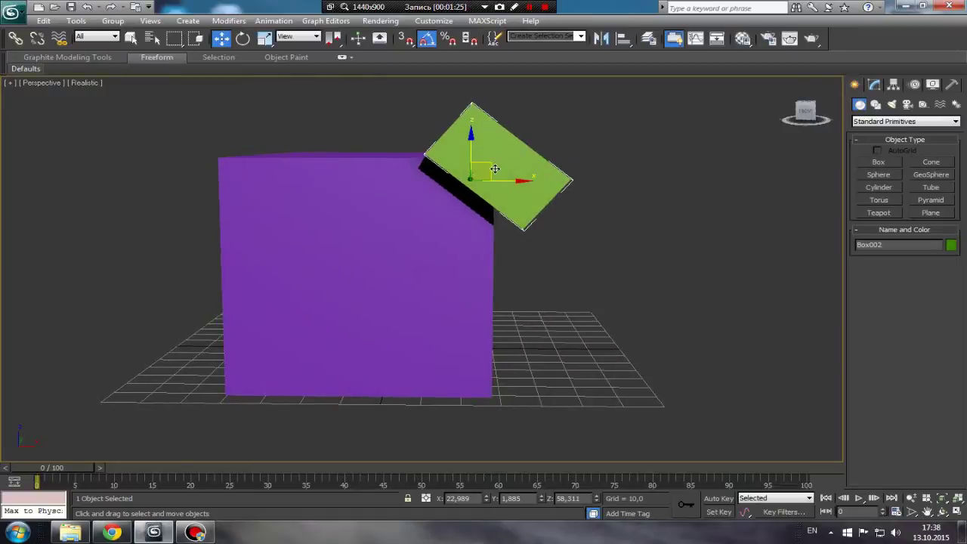
key("ctrl+z")
key("ctrl+z")
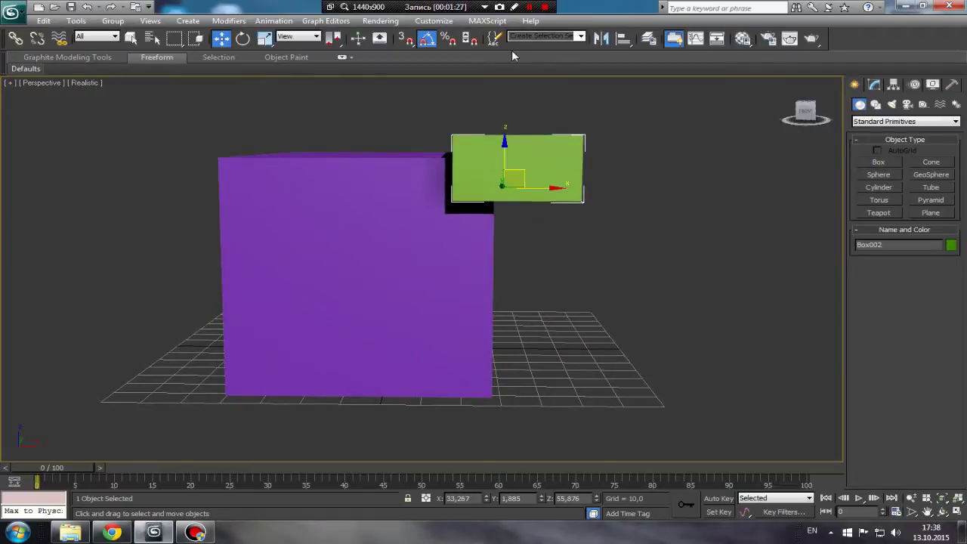
- Tilt Box002 45° about Y and slide it over the purple box's top corner
key("e")
left_click_drag(538, 163, 553, 184)
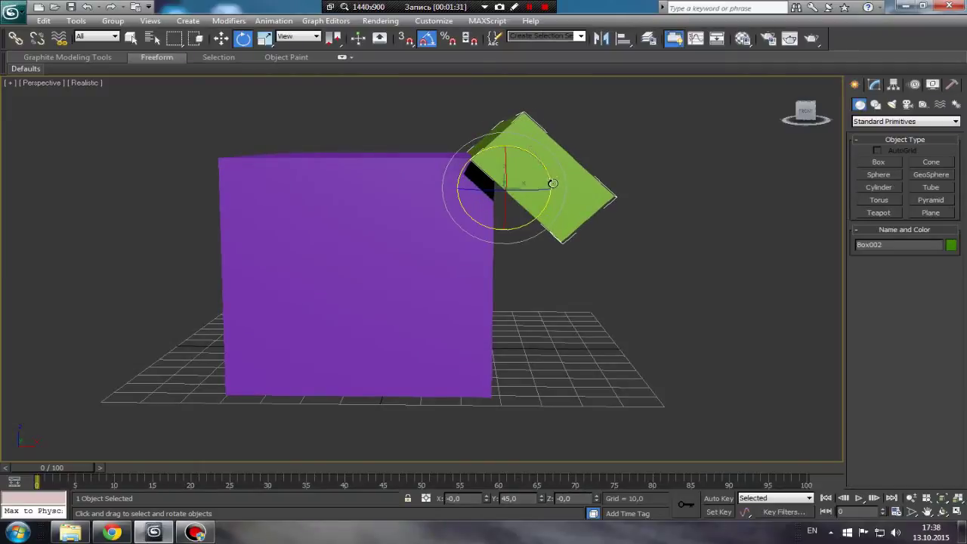
key("w")
left_click_drag(553, 184, 516, 183)
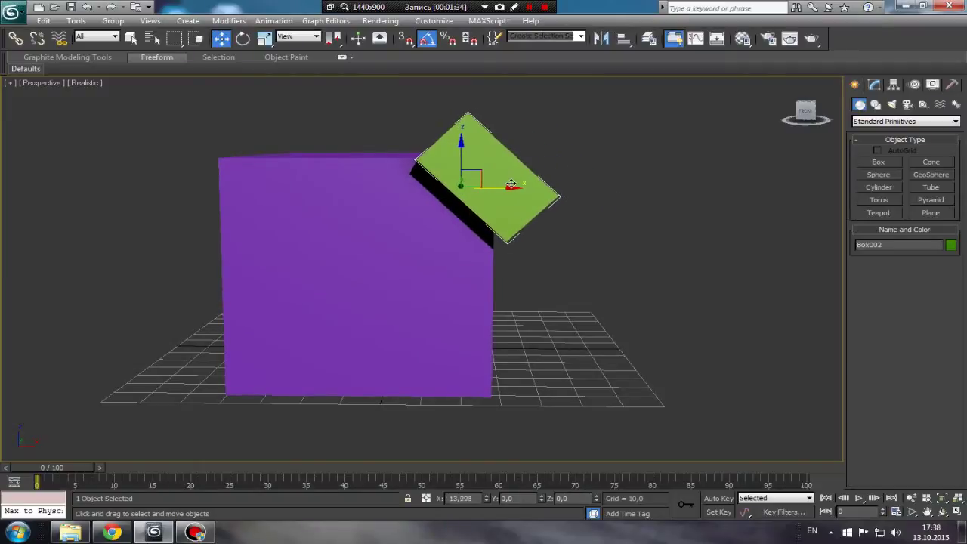
left_click_drag(456, 157, 460, 138)
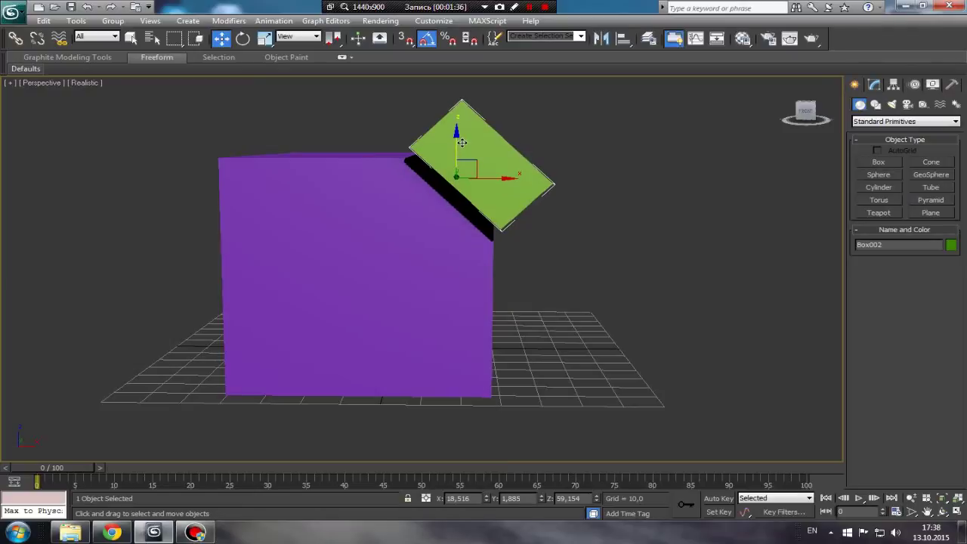
mouse_move(460, 138)
middle_mouse_down("alt")
mouse_move(482, 196)
mouse_move(406, 239)
middle_mouse_up("alt")
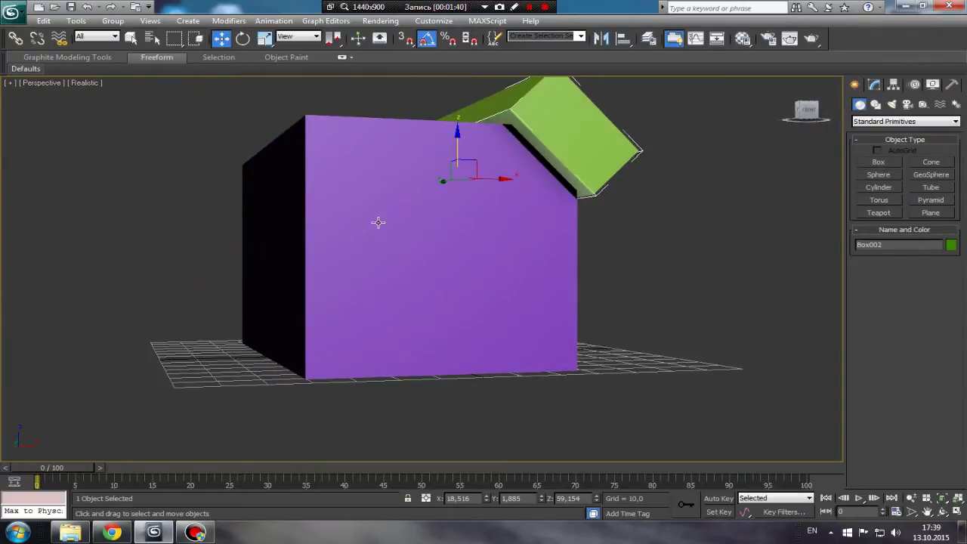
- Switch the Create panel to Compound Objects and start a Boolean on the green box
left_click(379, 221)
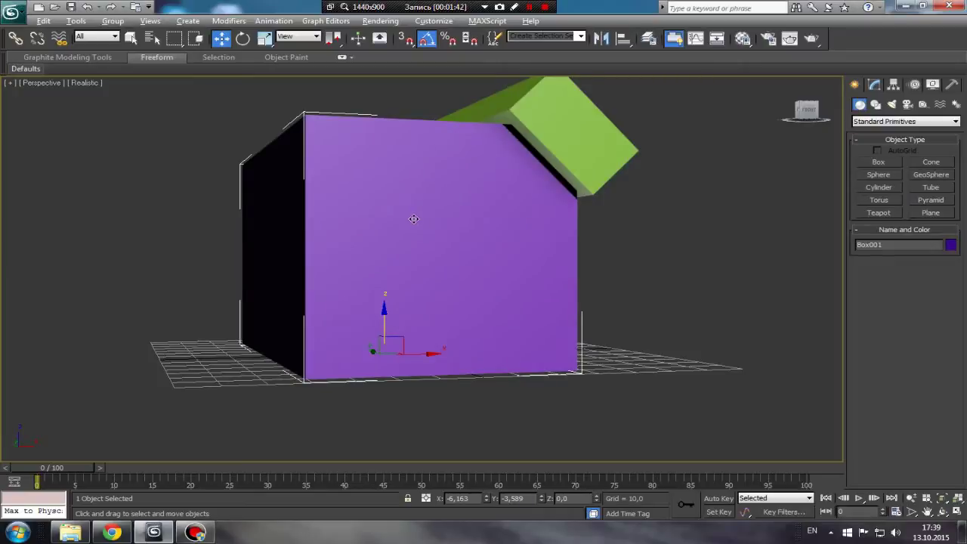
mouse_move(413, 219)
middle_mouse_down("alt")
mouse_move(375, 242)
mouse_move(406, 225)
middle_mouse_up("alt")
left_click(462, 188)
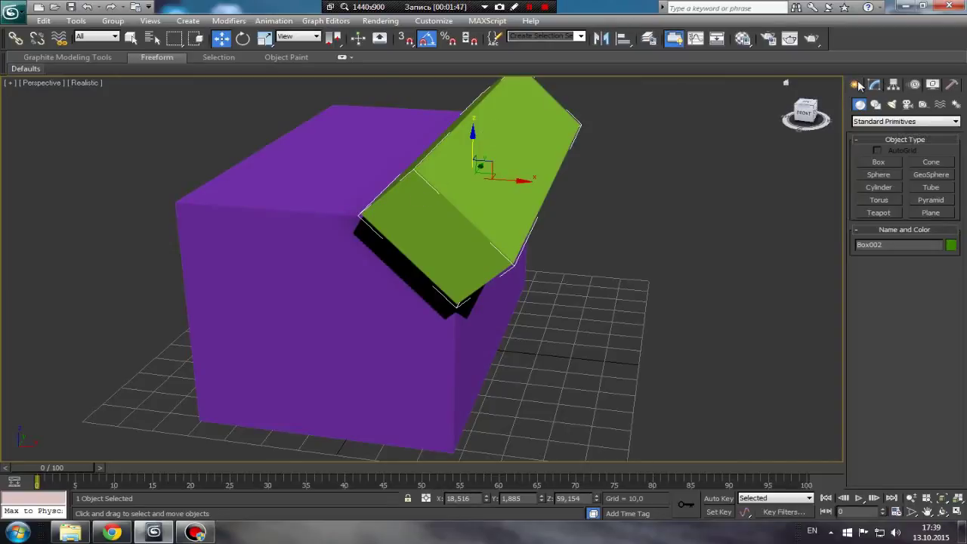
left_click(878, 121)
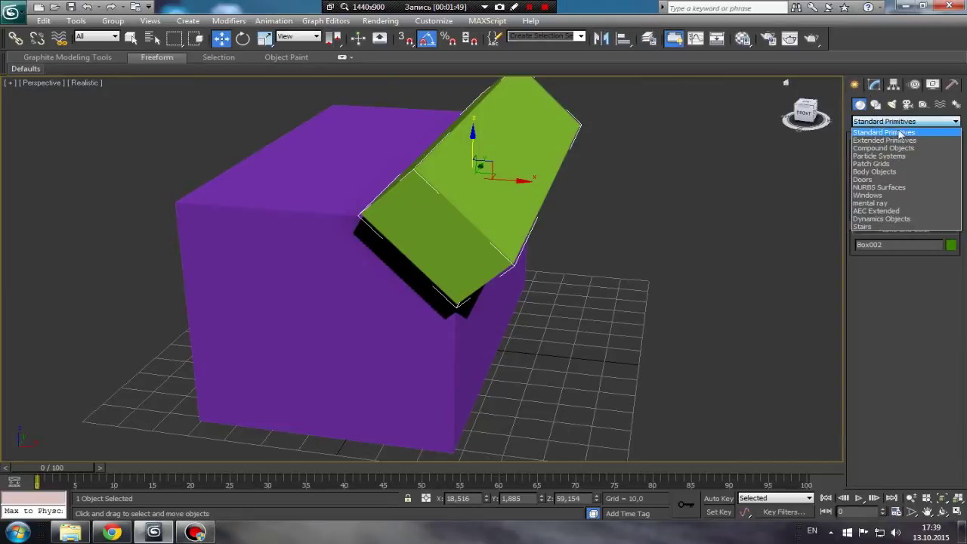
left_click(892, 149)
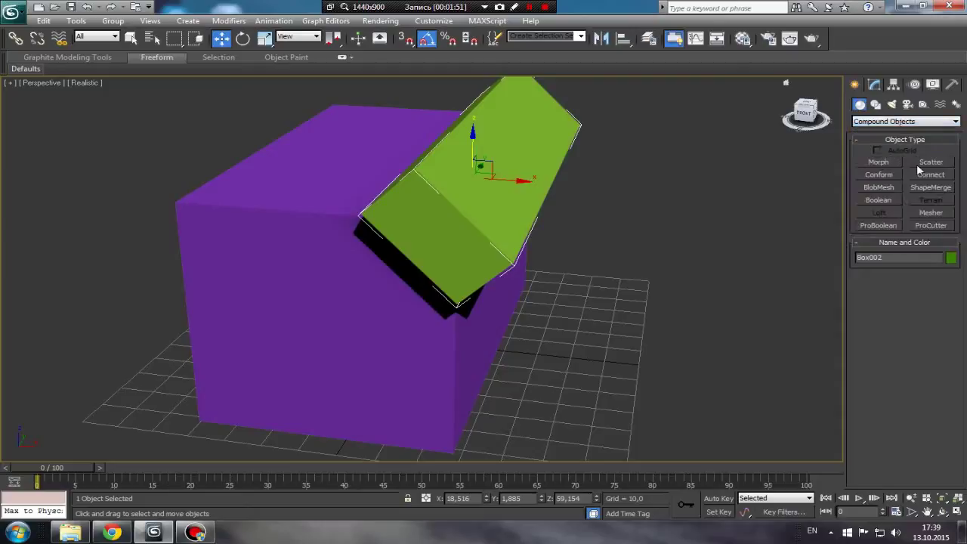
left_click(878, 201)
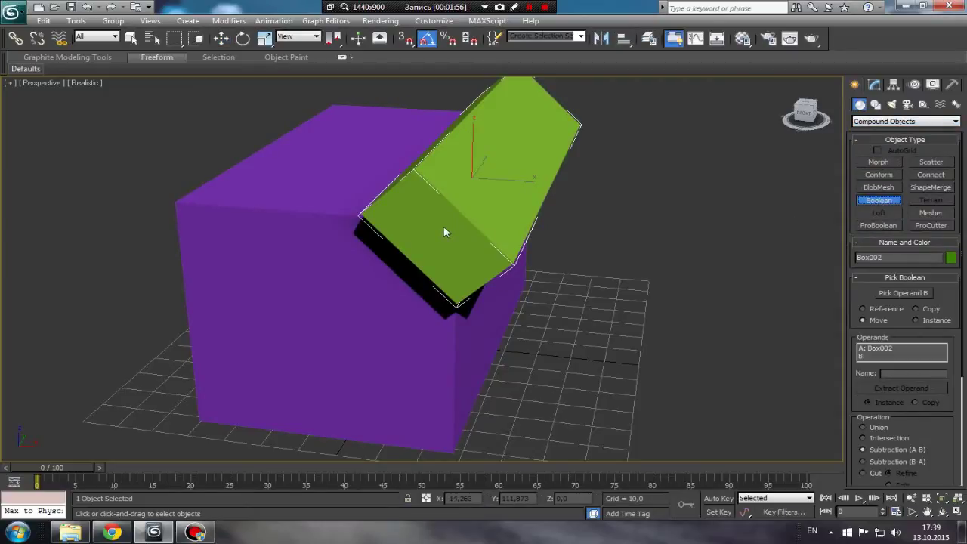
- Restart the Boolean with the purple box selected so Box001 becomes operand A
key("w")
left_click(317, 241)
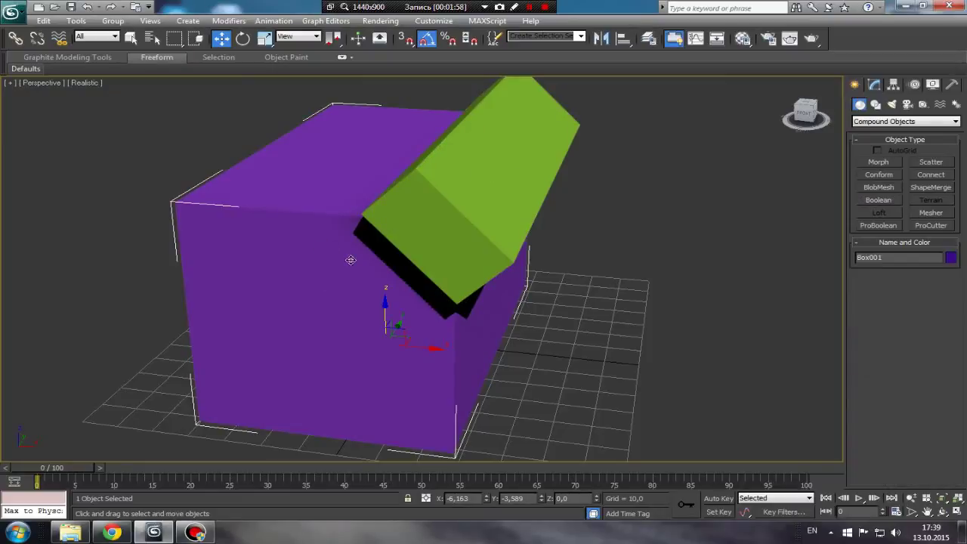
left_click(883, 201)
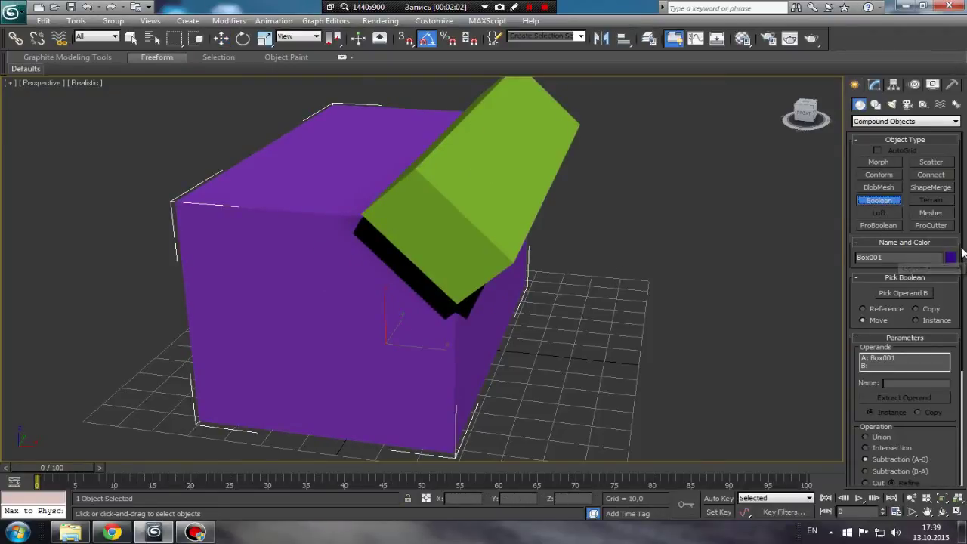
- Scroll through the Boolean rollouts, pan the viewport, and activate Pick Operand B
left_click_drag(964, 253, 964, 306)
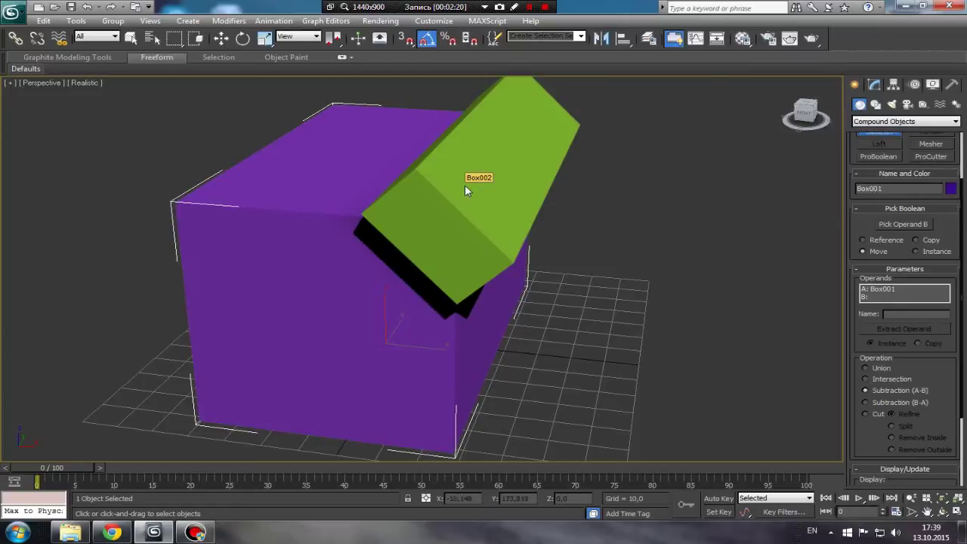
middle_click_drag(441, 274, 440, 264)
scroll(963, 330, "down", 2)
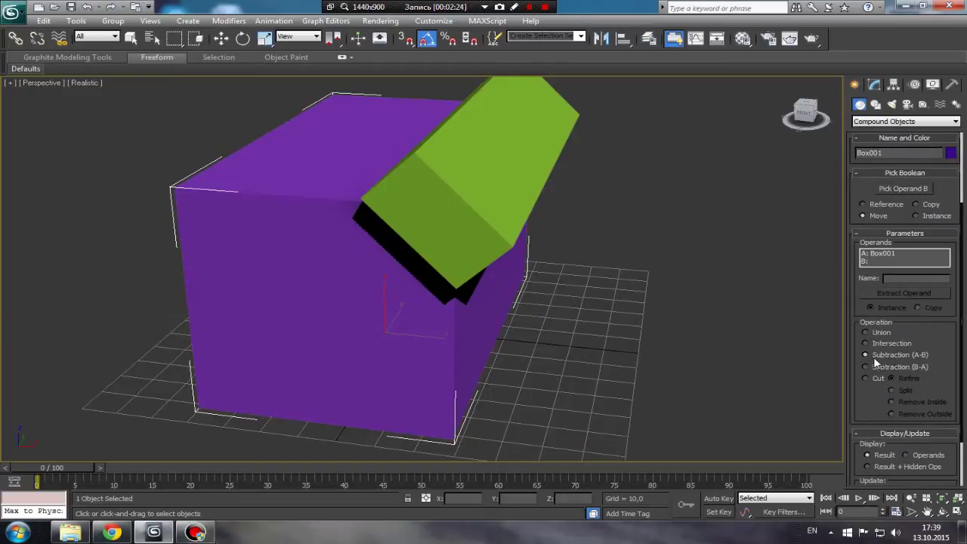
middle_click_drag(322, 278, 394, 286)
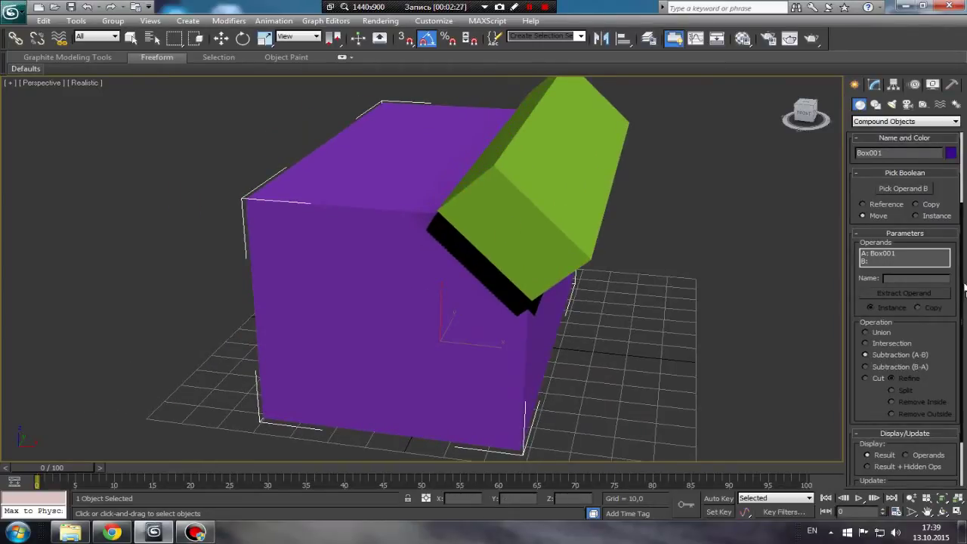
scroll(965, 287, "up", 2)
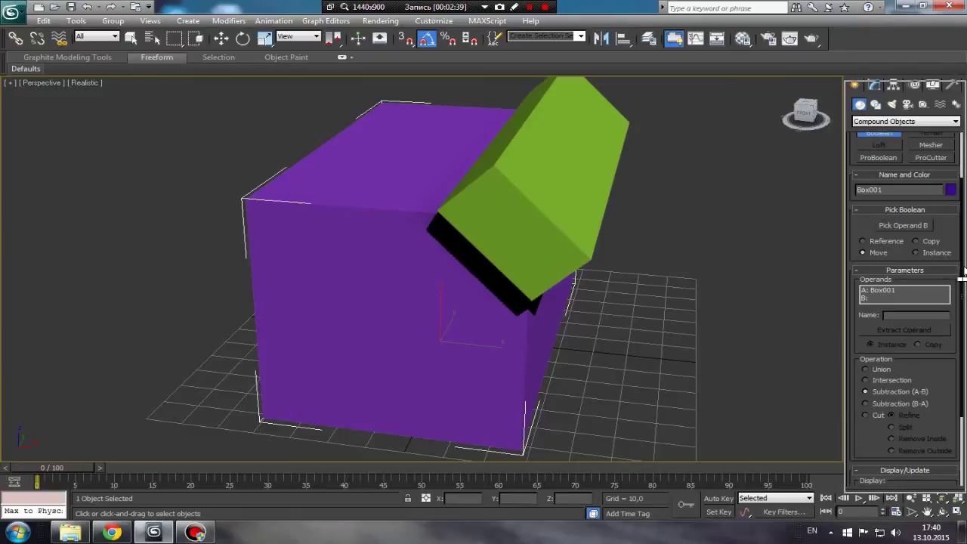
scroll(964, 275, "up", 1)
scroll(954, 322, "down", 1)
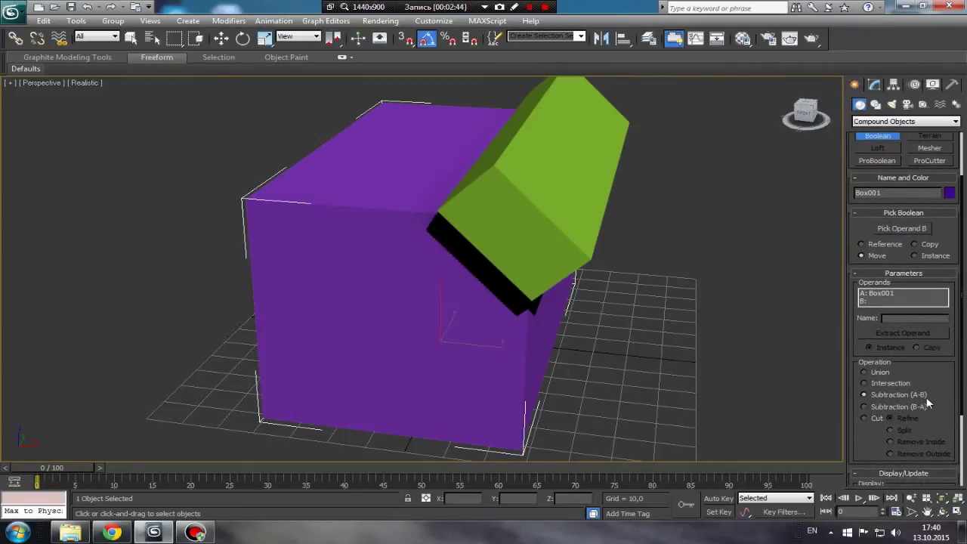
scroll(958, 363, "up", 1)
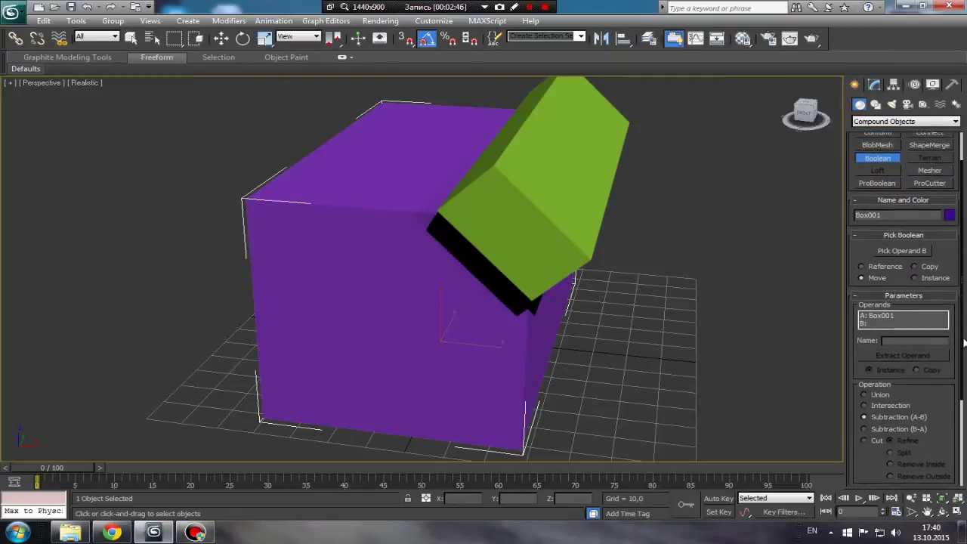
scroll(964, 339, "up", 1)
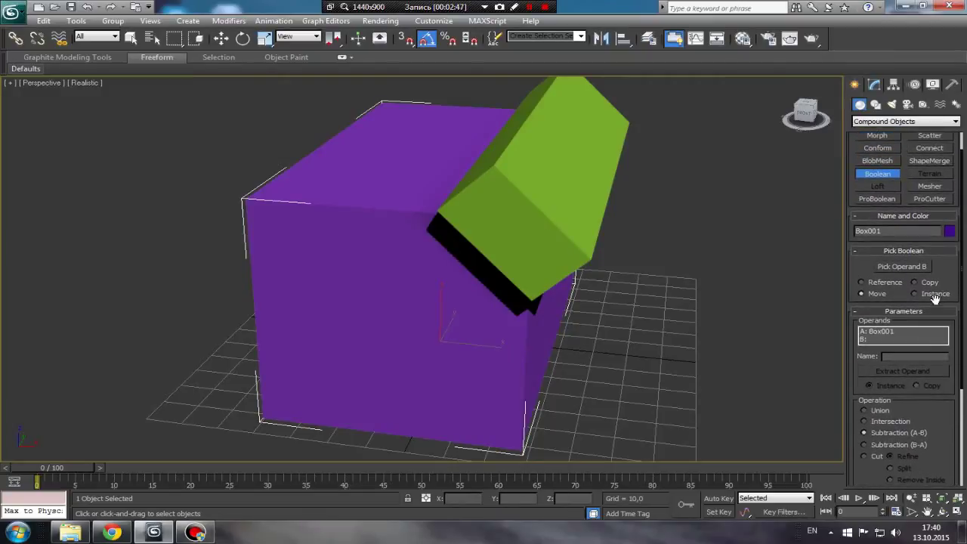
left_click(897, 267)
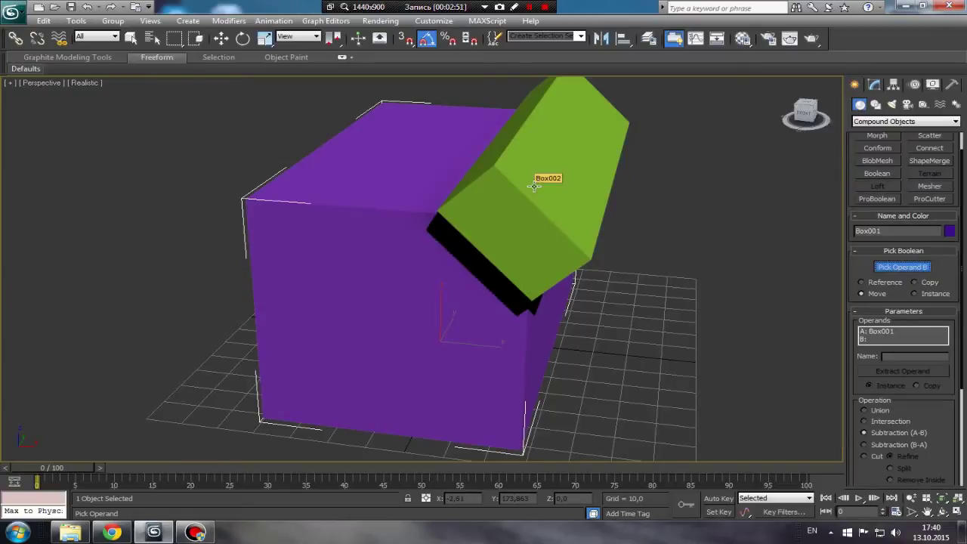
- Pick green Box002 as operand B, cutting a sloped notch into the purple box, and orbit to inspect
left_click(534, 185)
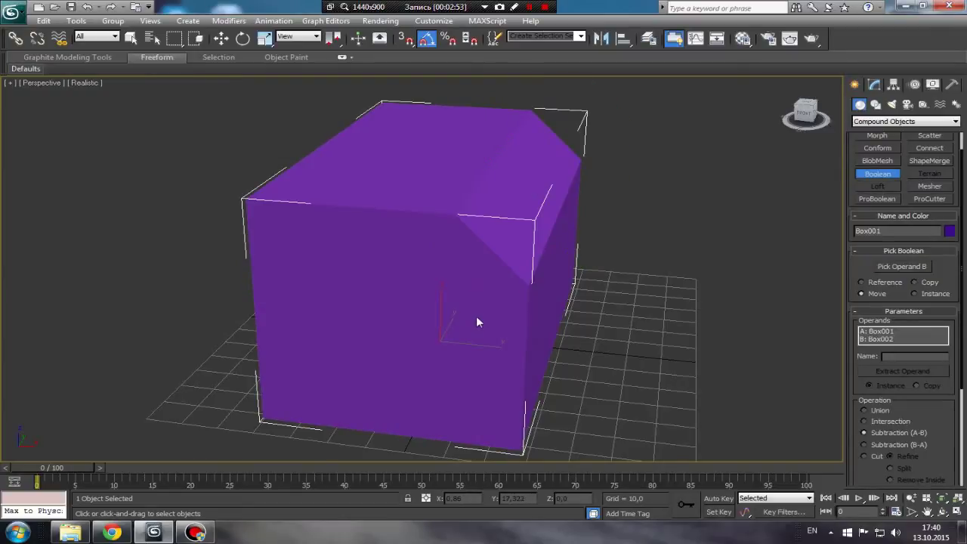
mouse_move(476, 317)
middle_mouse_down("alt")
mouse_move(500, 306)
mouse_move(399, 305)
mouse_move(414, 314)
middle_mouse_up("alt")
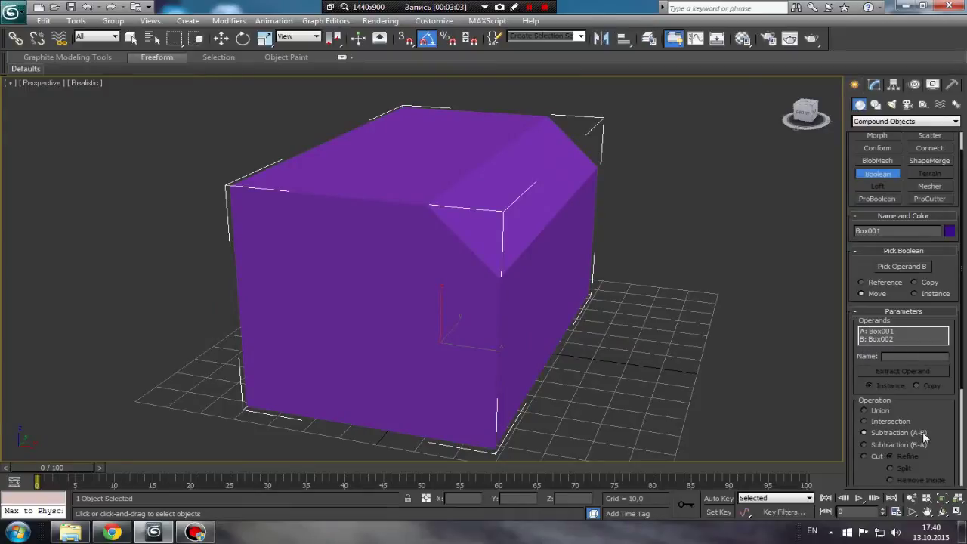
left_click_drag(963, 375, 792, 355)
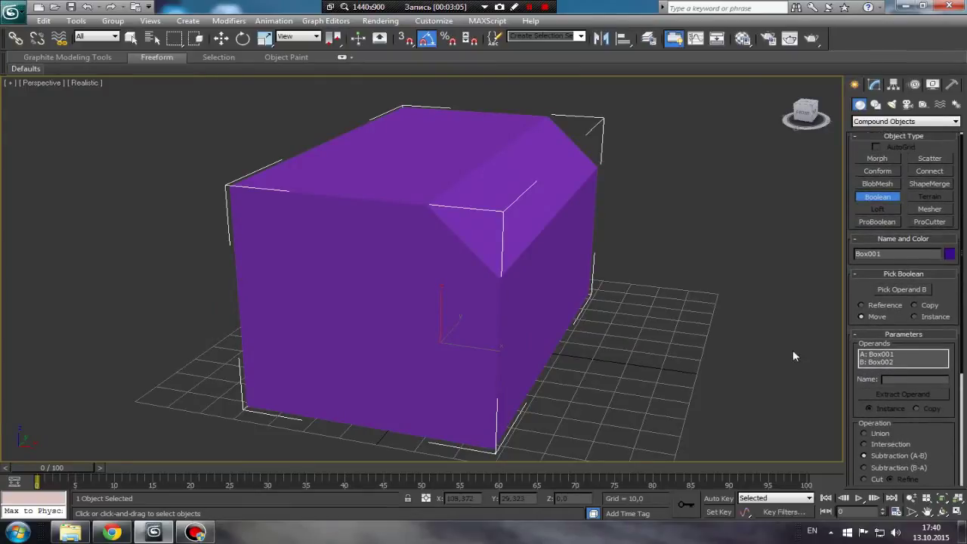
middle_click_drag(468, 316, 538, 312, "alt")
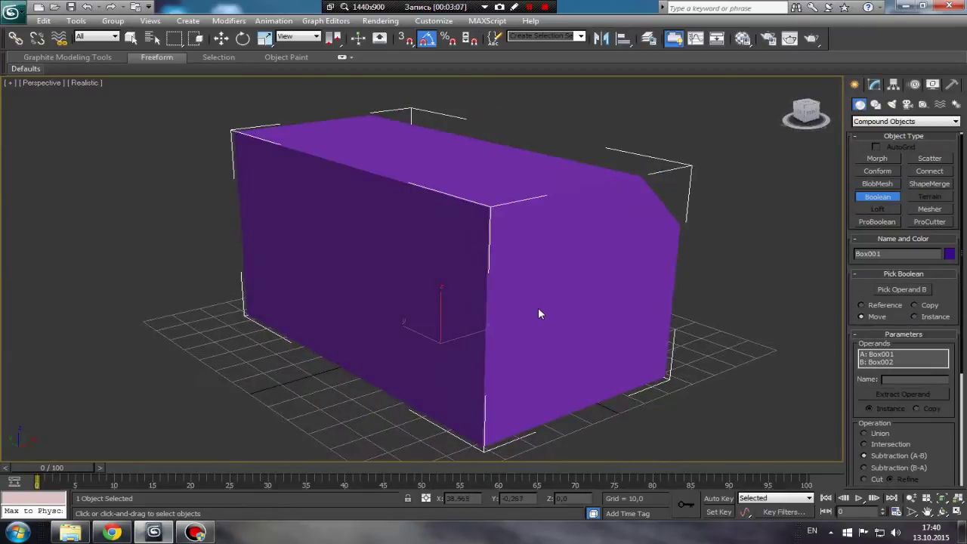
middle_click_drag(485, 257, 444, 275, "alt")
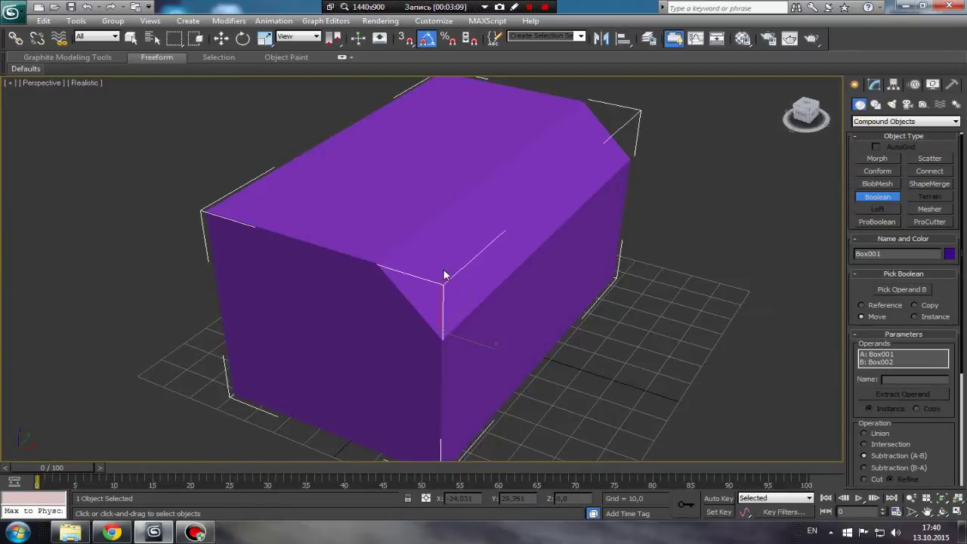
- Undo the subtraction, then Shift-drag Box002 left along X to clone it as Box003
key("ctrl+z")
middle_click_drag(461, 319, 494, 308, "alt")
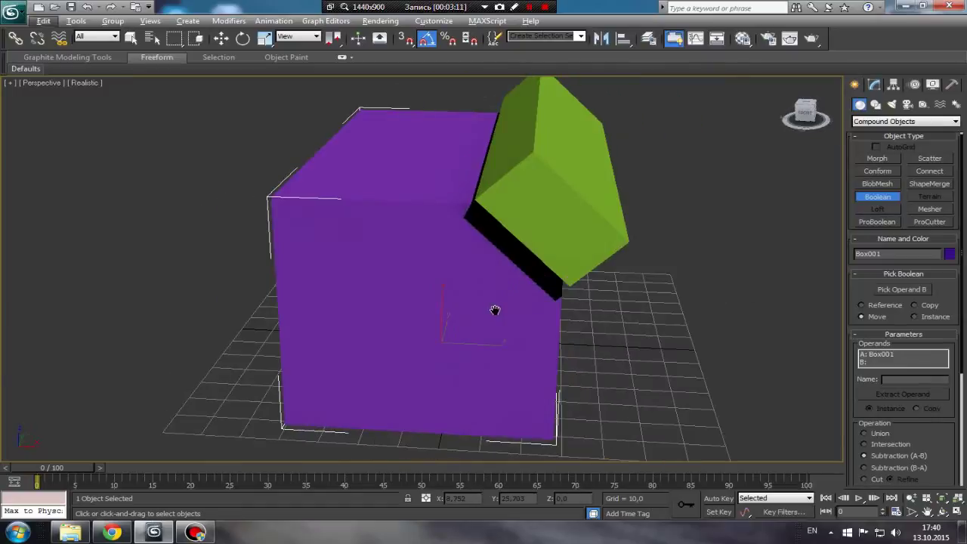
key("w")
left_click(556, 219)
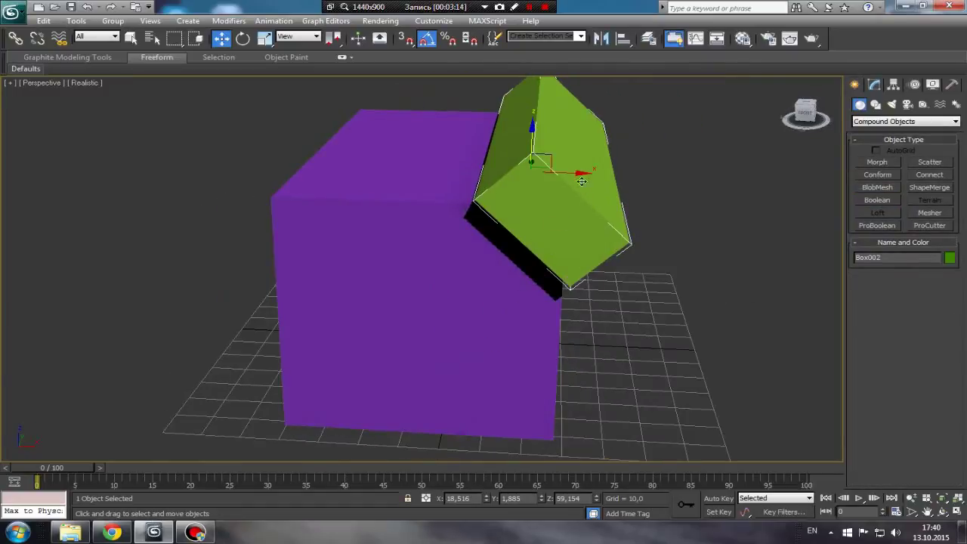
left_click_drag(581, 174, 581, 180, "shift")
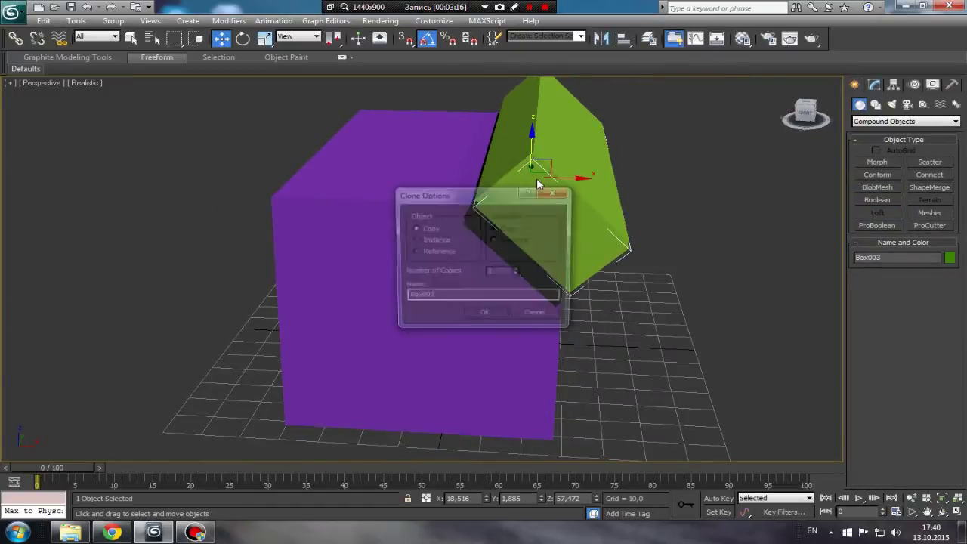
left_click(536, 315)
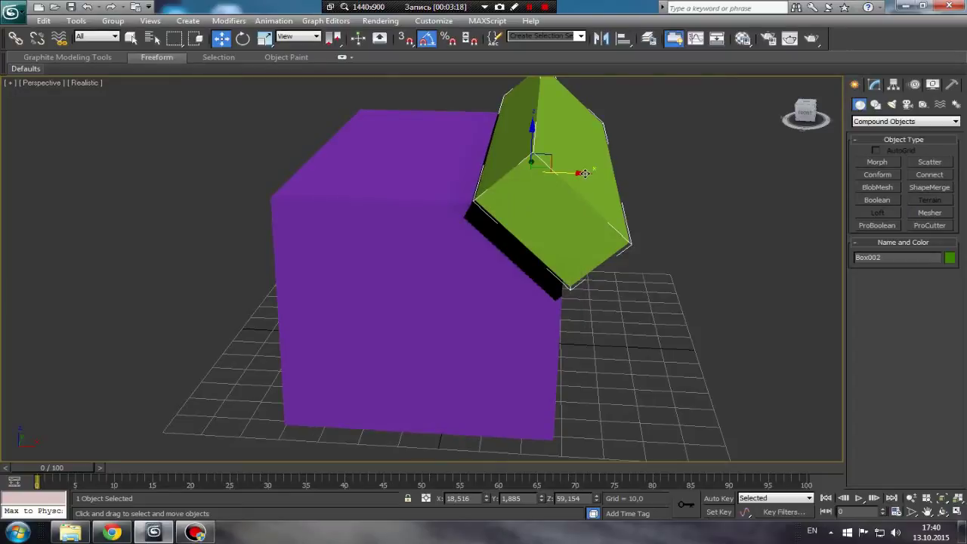
left_click_drag(583, 173, 514, 169)
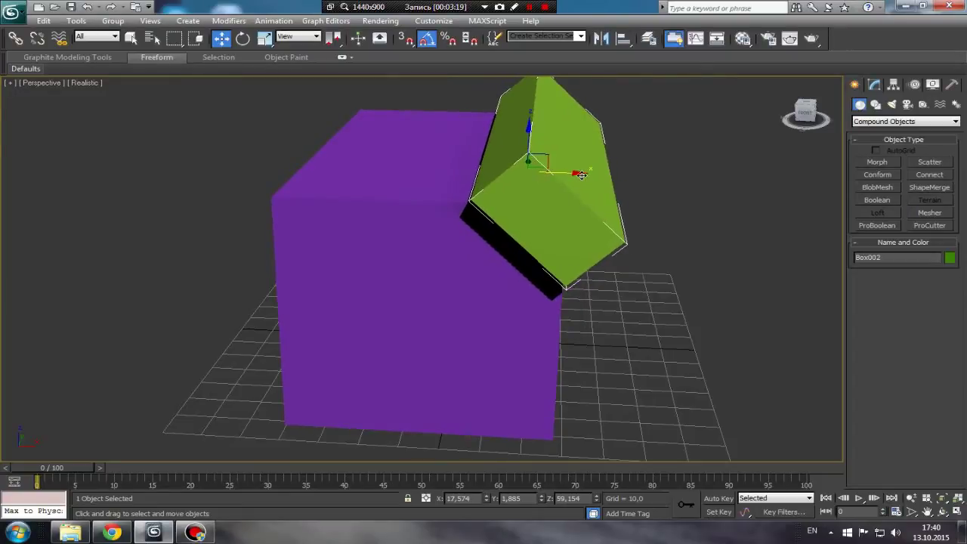
left_click_drag(572, 176, 372, 187, "shift")
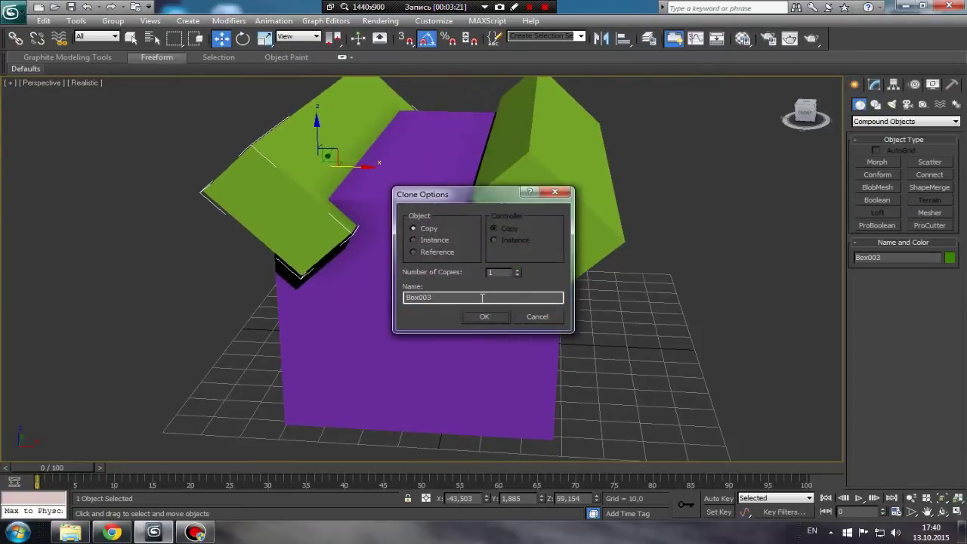
- Confirm the Box003 clone and tilt it the opposite way about its Y axis
key("Return")
middle_click_drag(328, 306, 422, 302)
key("e")
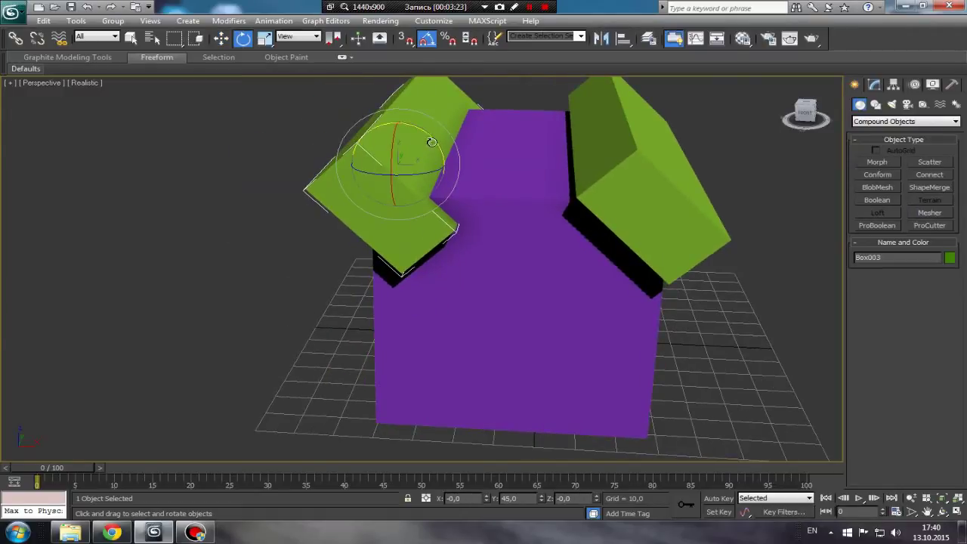
left_click_drag(431, 142, 323, 134)
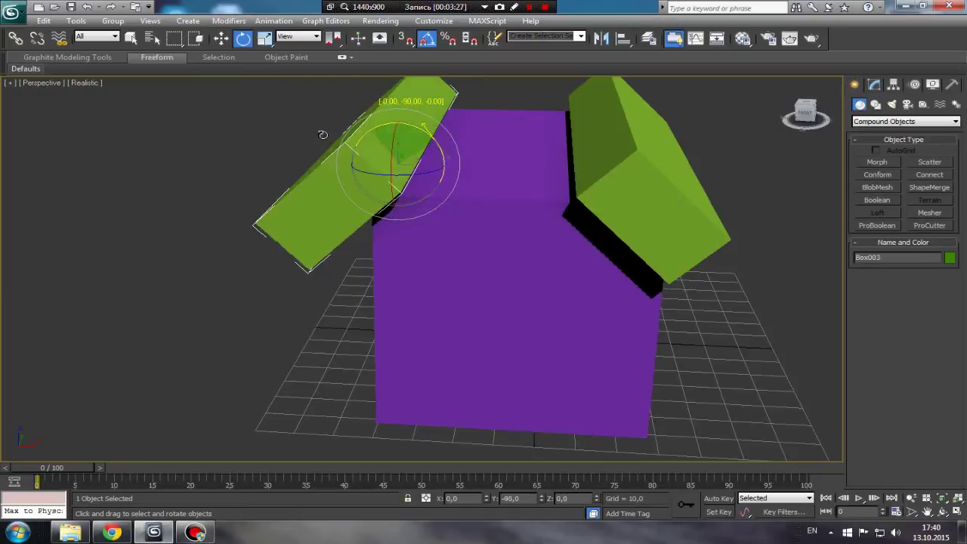
- Slide Box003 right along X over the purple box's top-left edge, orbiting to check
key("w")
left_click_drag(448, 168, 477, 168)
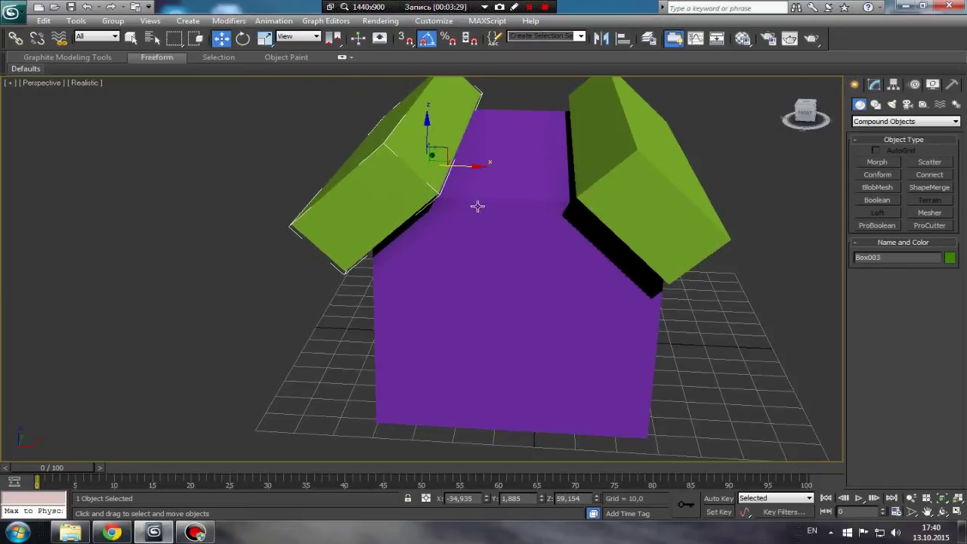
mouse_move(475, 204)
middle_mouse_down("alt")
mouse_move(461, 199)
mouse_move(479, 207)
middle_mouse_up("alt")
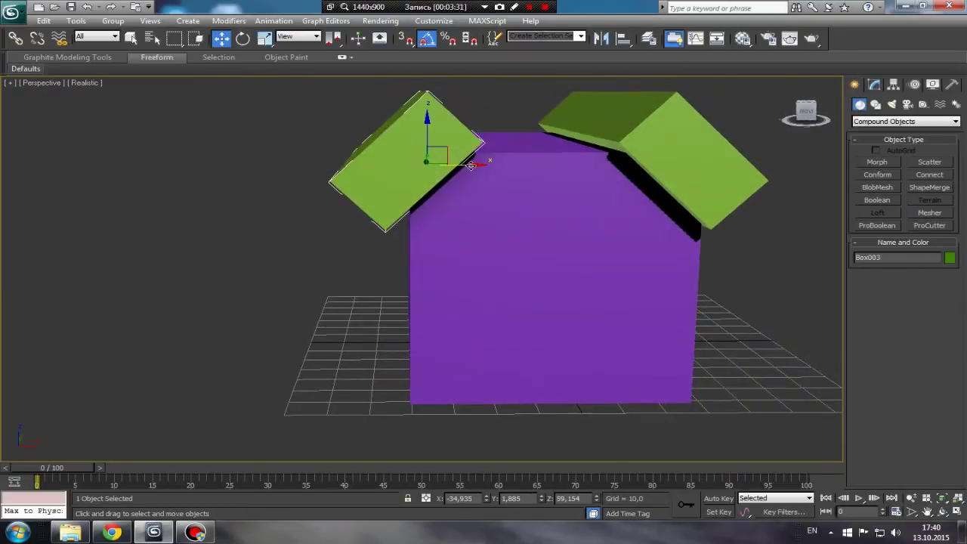
left_click_drag(471, 163, 483, 173)
mouse_move(484, 173)
middle_mouse_down("alt")
mouse_move(470, 162)
mouse_move(479, 161)
middle_mouse_up("alt")
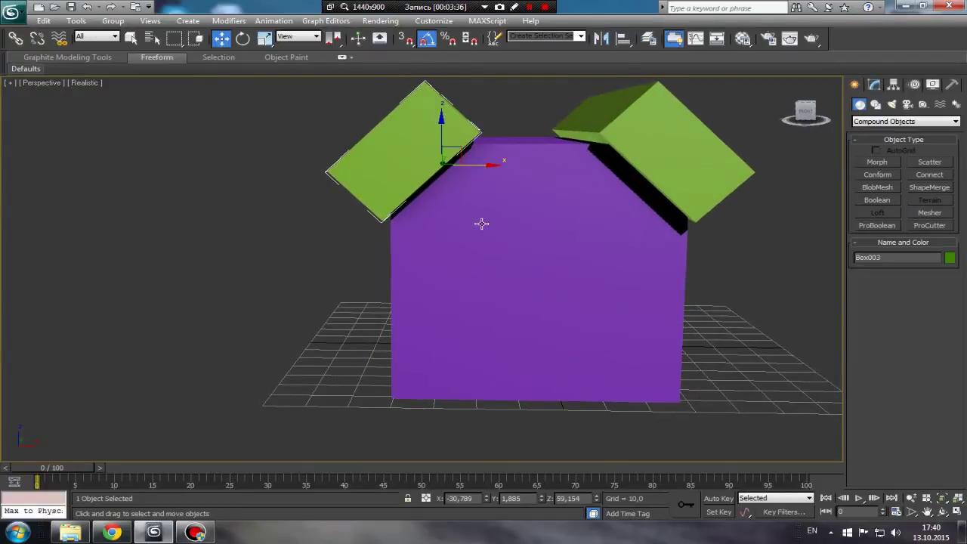
mouse_move(481, 224)
middle_mouse_down("alt")
mouse_move(486, 254)
mouse_move(496, 249)
middle_mouse_up("alt")
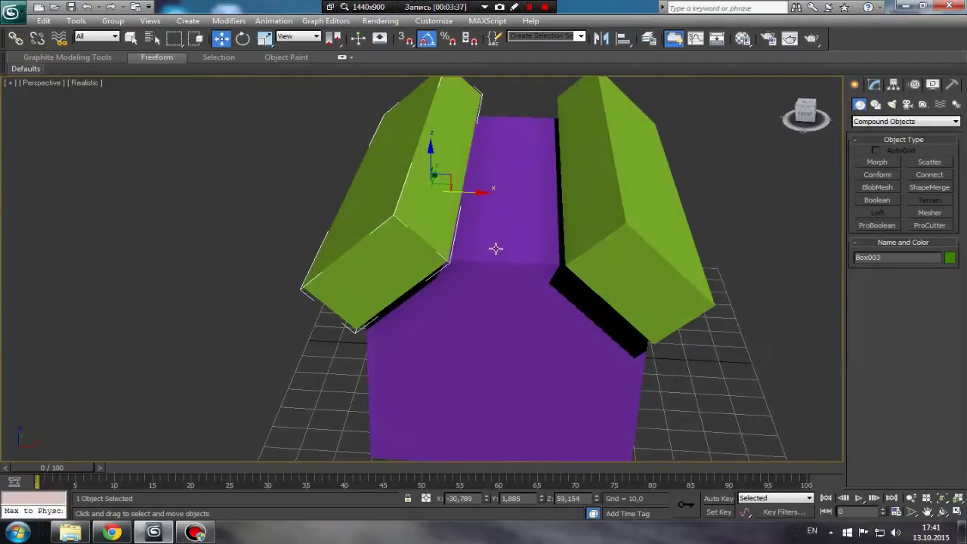
left_click(872, 226)
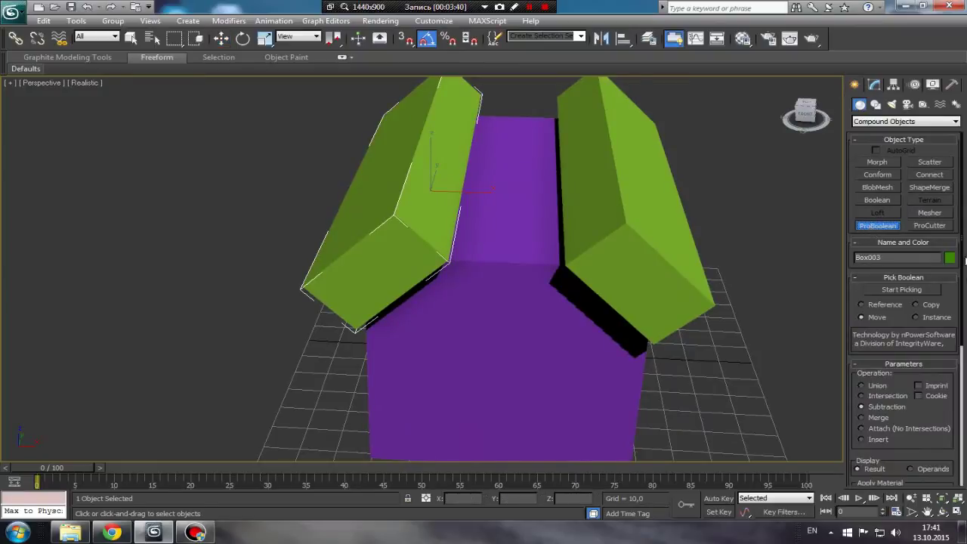
scroll(963, 257, "down", 1)
scroll(963, 256, "down", 1)
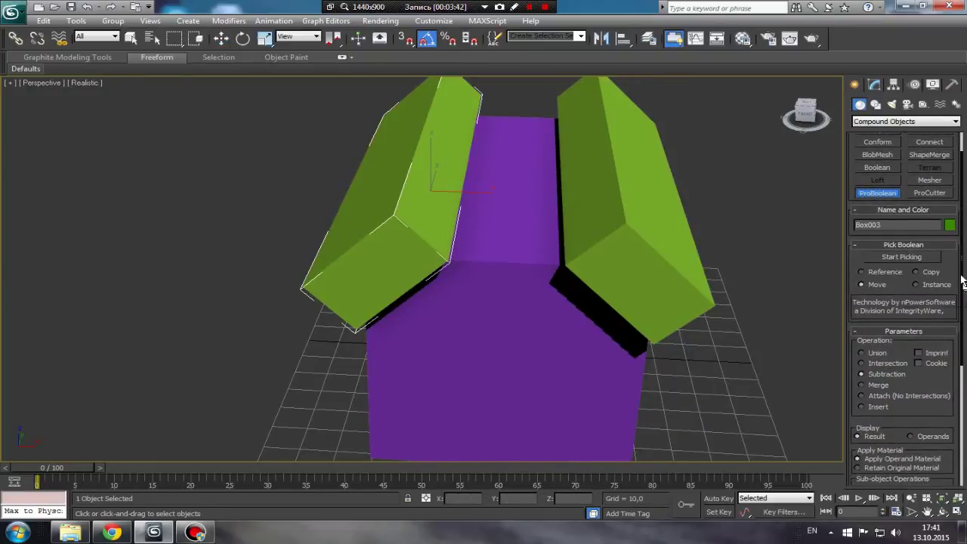
middle_click_drag(703, 318, 662, 304, "alt")
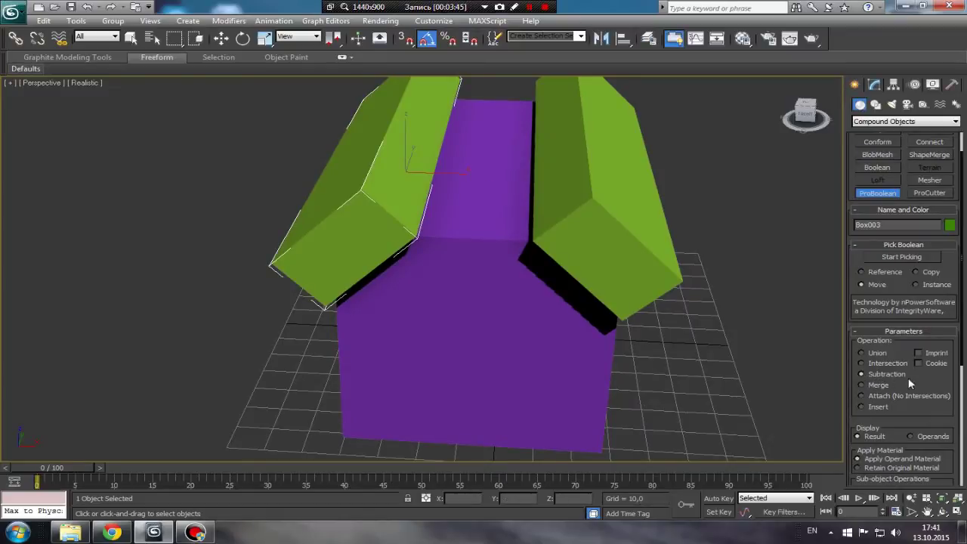
mouse_move(544, 339)
middle_mouse_down("alt")
mouse_move(570, 336)
mouse_move(593, 315)
middle_mouse_up("alt")
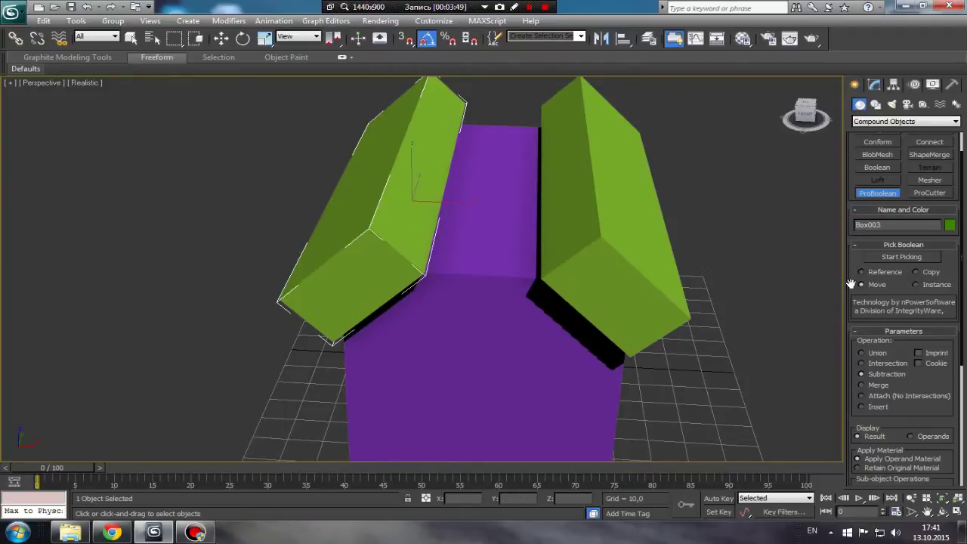
left_click(902, 257)
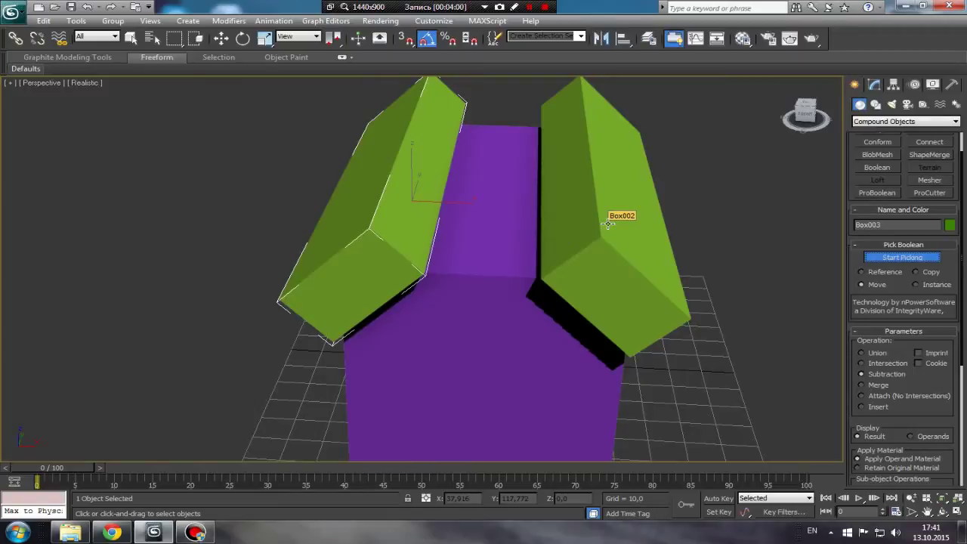
left_click(609, 224)
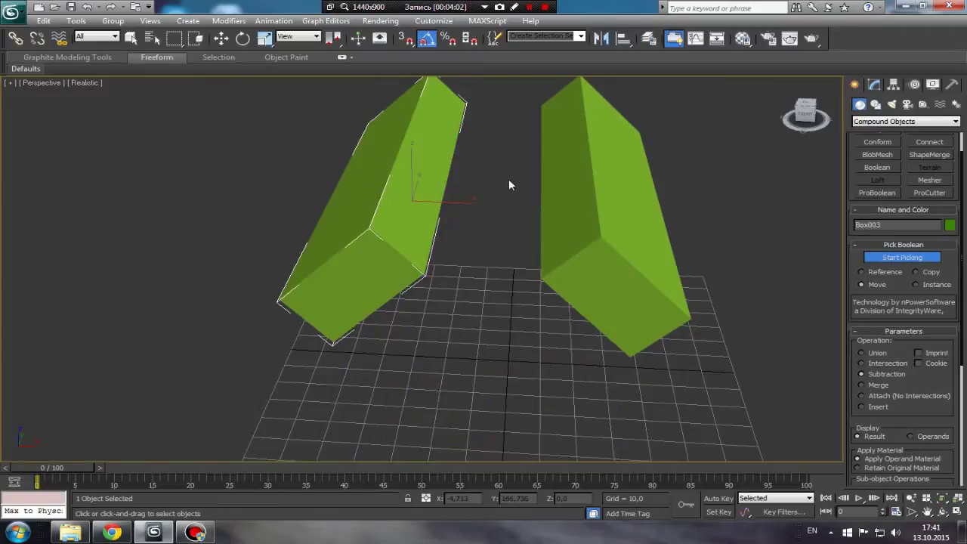
key("ctrl+z")
key("w")
- Select purple Box001 and begin a ProBoolean subtraction with Start Picking
left_click(493, 278)
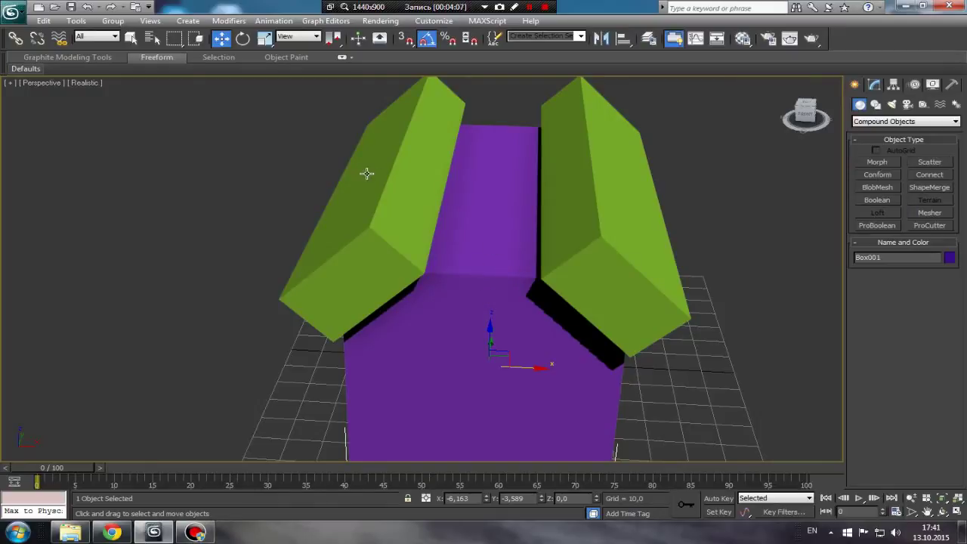
left_click(407, 190)
left_click(602, 194)
left_click(503, 277)
left_click(886, 226)
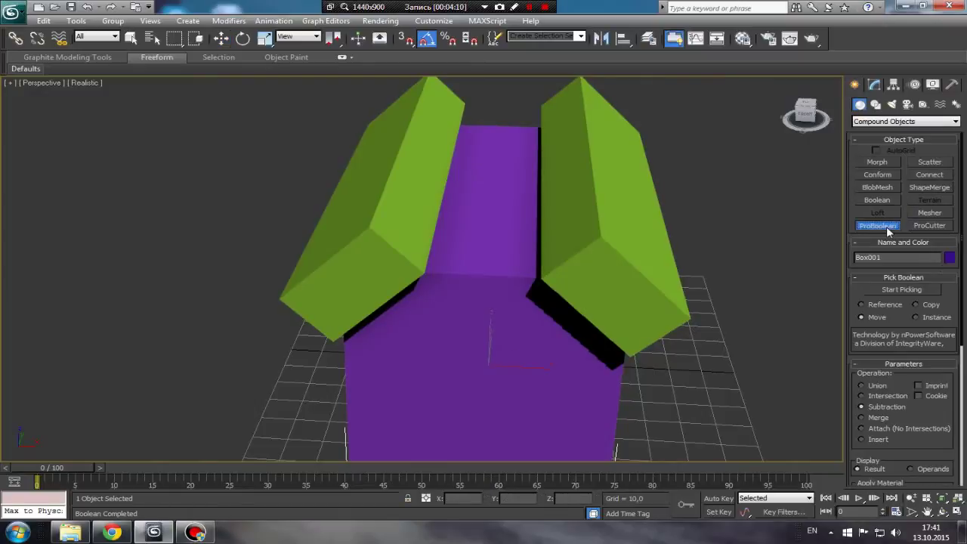
left_click(884, 291)
- Subtract both green boxes to bevel the purple box's top edges like a roof, then zoom out
left_click(367, 221)
left_click(602, 220)
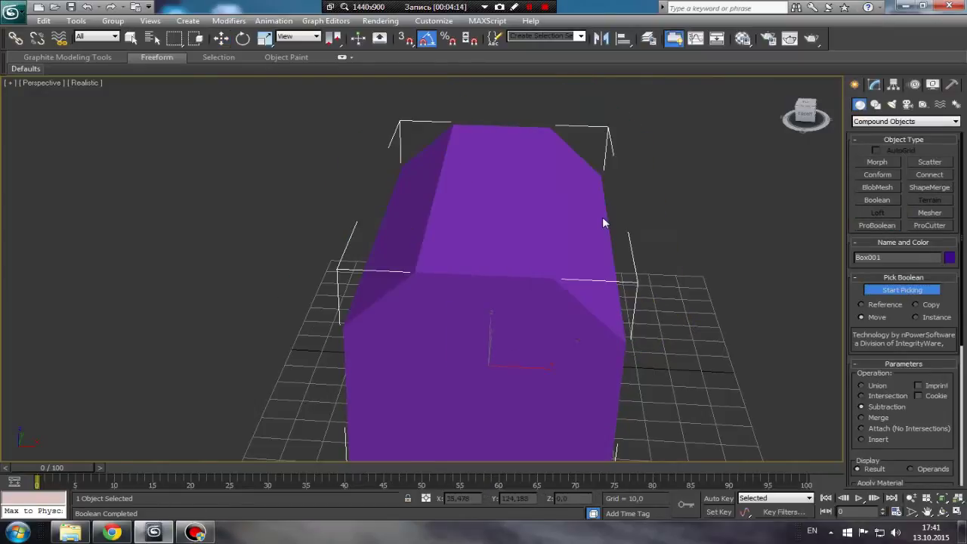
mouse_move(557, 291)
middle_mouse_down("alt")
mouse_move(411, 280)
mouse_move(595, 272)
mouse_move(523, 286)
middle_mouse_up("alt")
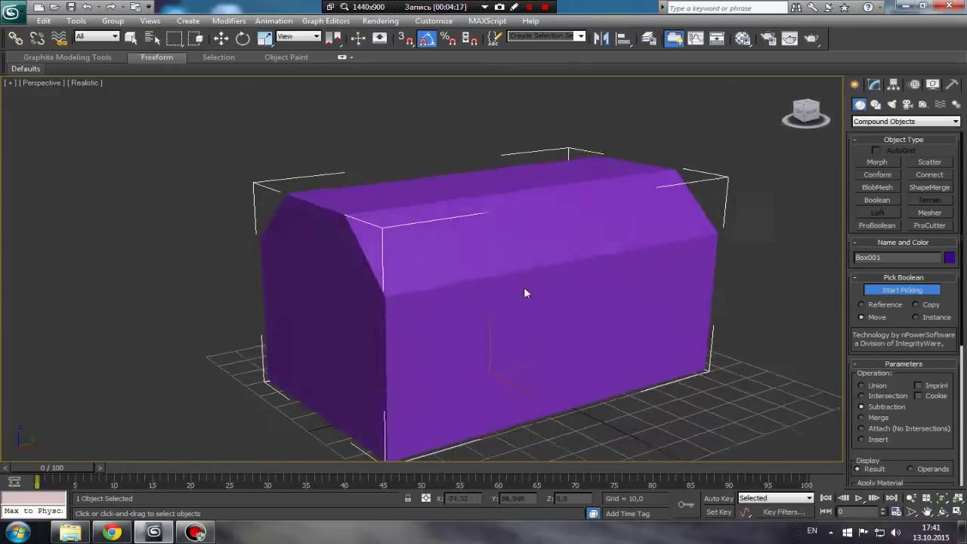
left_click(912, 293)
middle_click_drag(614, 323, 629, 321, "alt")
mouse_move(549, 286)
middle_mouse_down("alt")
mouse_move(492, 302)
mouse_move(558, 309)
mouse_move(390, 308)
mouse_move(432, 307)
middle_mouse_up("alt")
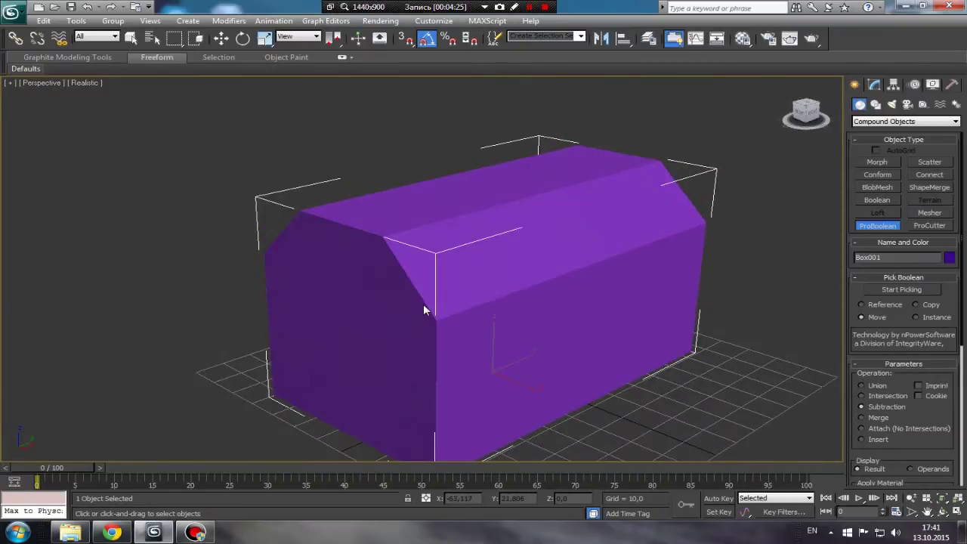
scroll(424, 304, "down", 2)
scroll(424, 304, "down", 3)
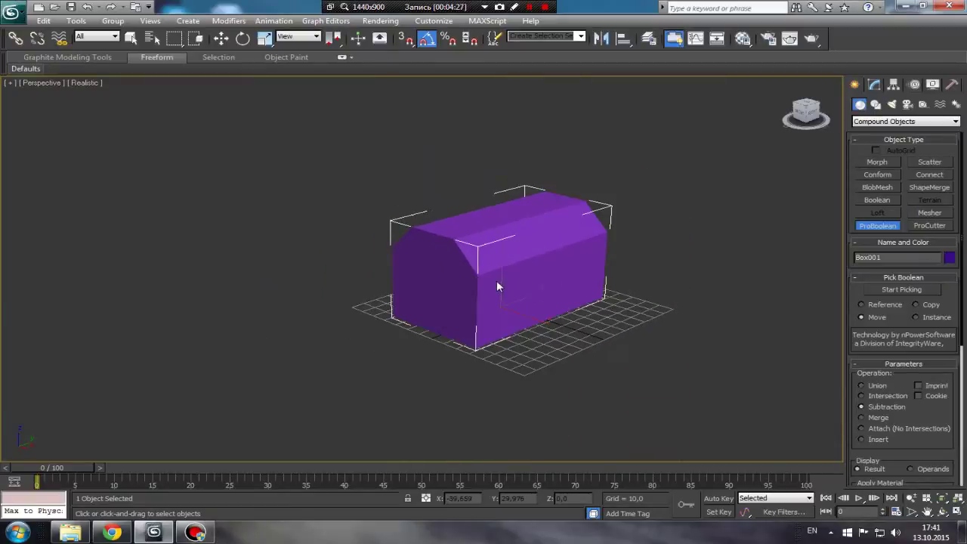
- Draw a new orange Box002, about 122 × 118 × 78, with the Standard Primitives Box tool
left_click(870, 120)
left_click(881, 129)
left_click(876, 162)
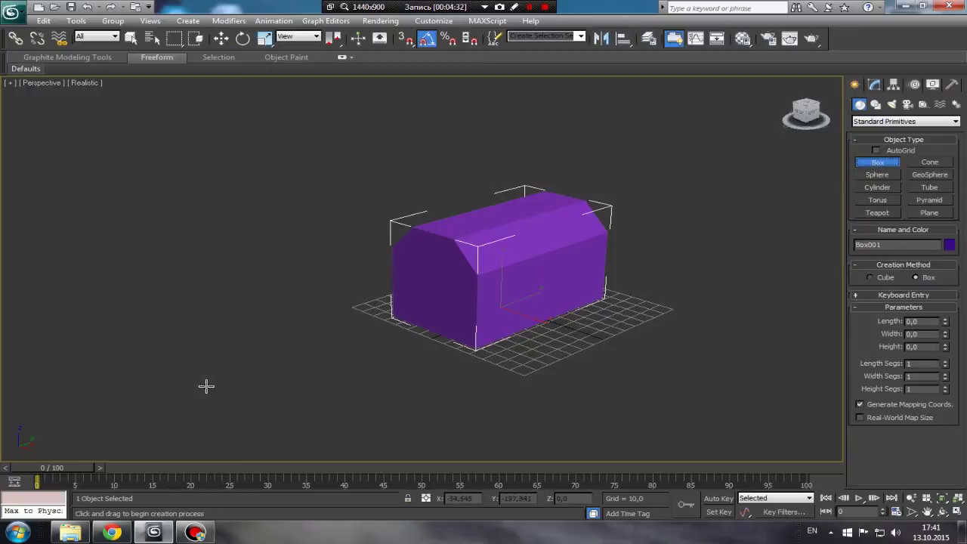
mouse_move(179, 368)
left_mouse_down()
mouse_move(525, 356)
mouse_move(498, 369)
left_mouse_up()
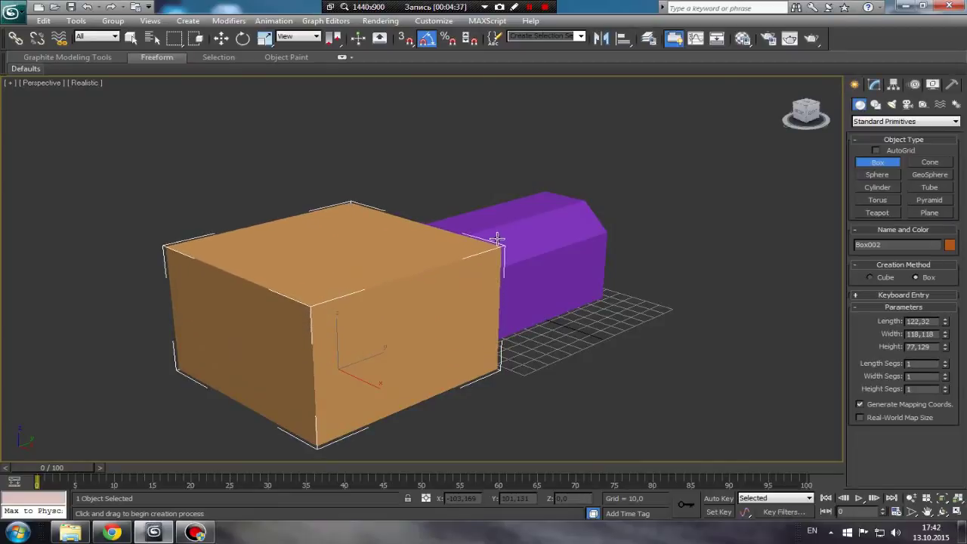
left_click(497, 238)
- Move the orange box over the roof-shaped purple object, hiding it
middle_click_drag(518, 315, 455, 328, "alt")
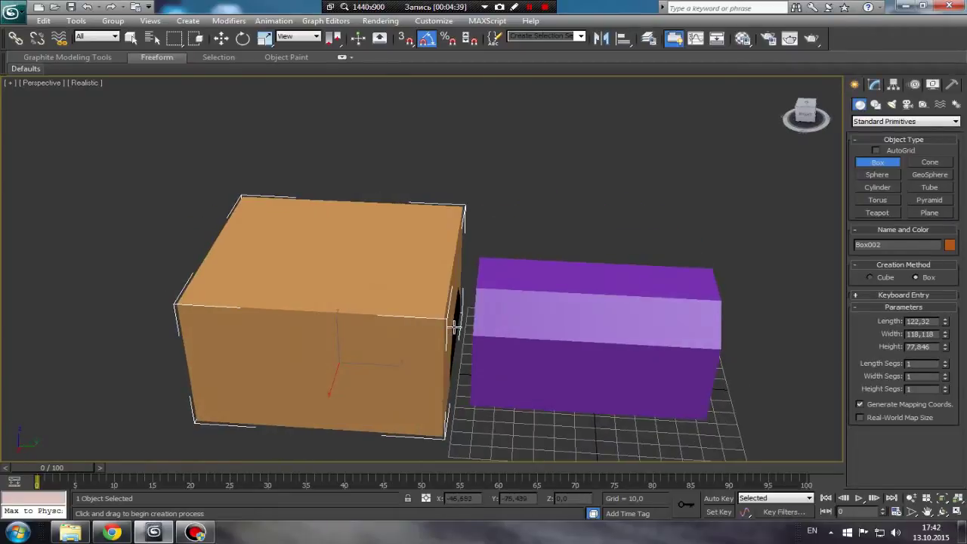
key("w")
left_click_drag(389, 366, 655, 362)
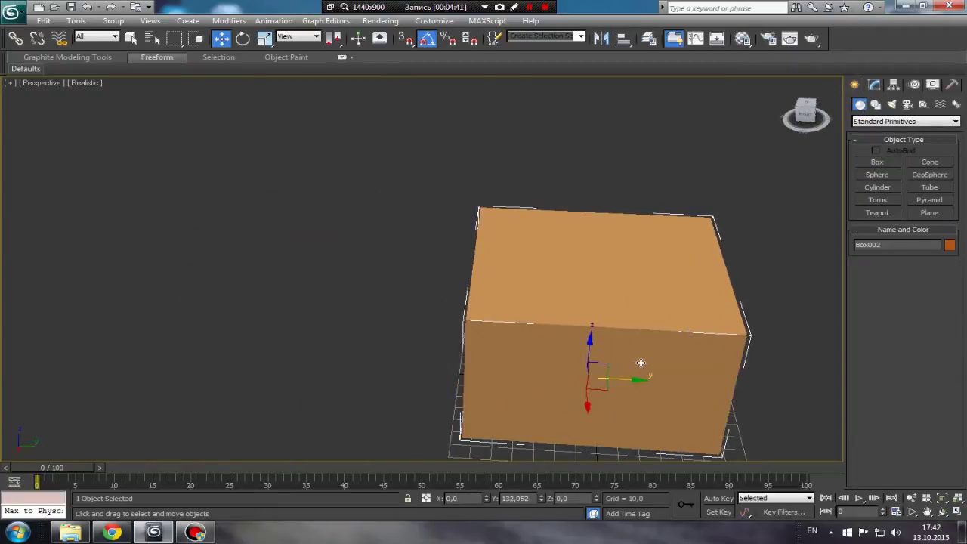
middle_click_drag(655, 362, 635, 345, "alt")
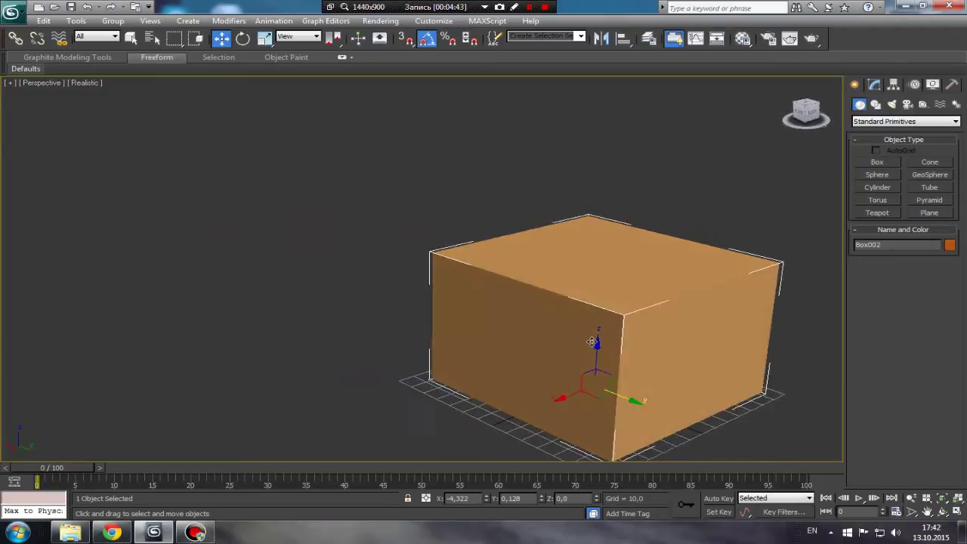
- Resize the orange box to 104,29 × 83,509 × 72,335 in the Modify panel
left_click(874, 84)
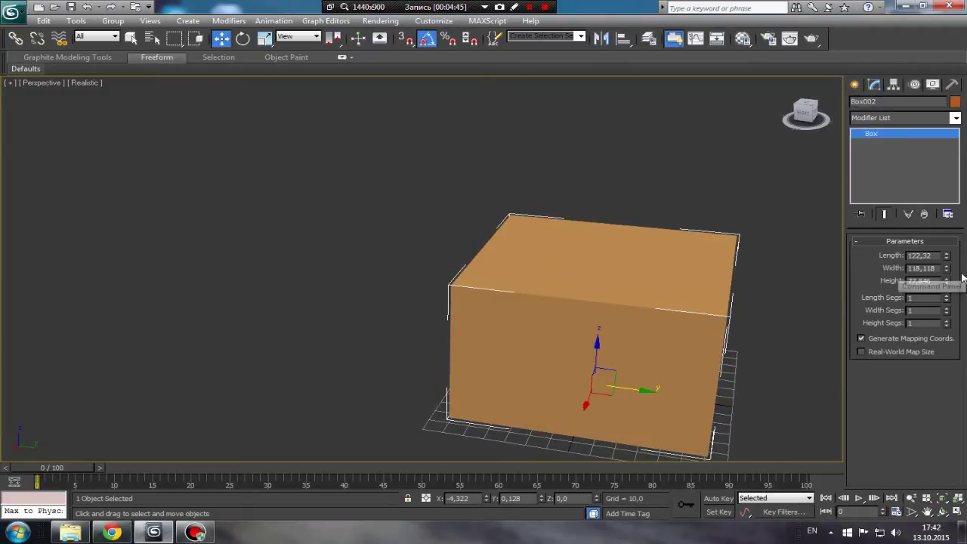
mouse_move(947, 268)
left_mouse_down()
mouse_move(946, 287)
mouse_move(948, 262)
left_mouse_up()
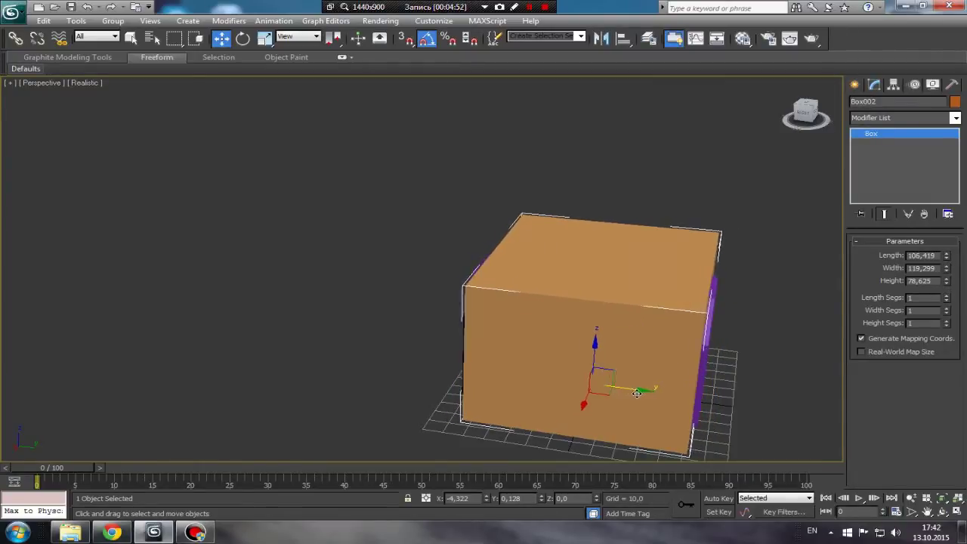
left_click_drag(669, 363, 662, 365)
mouse_move(661, 365)
middle_mouse_down("alt")
mouse_move(709, 351)
mouse_move(684, 321)
middle_mouse_up("alt")
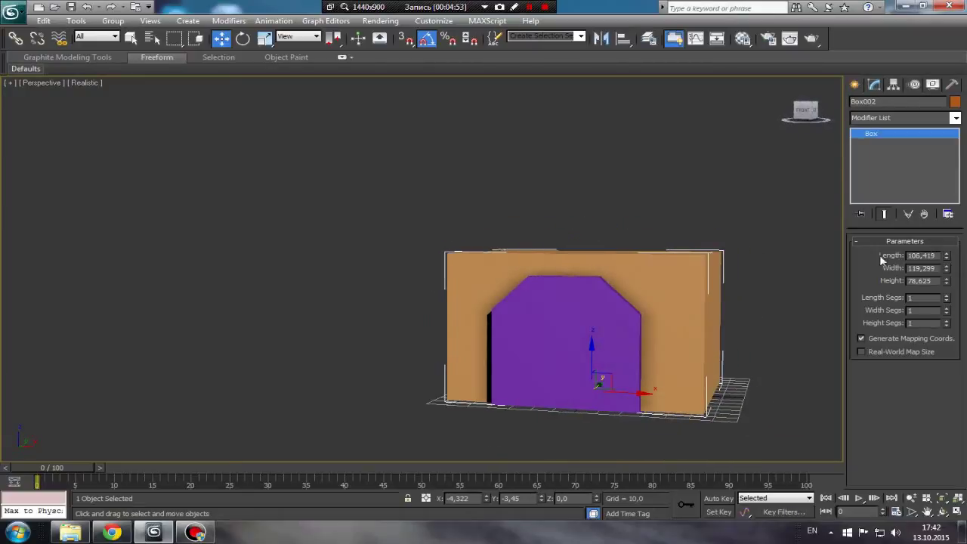
scroll(684, 321, "up", 2)
scroll(669, 289, "up", 1)
scroll(669, 290, "up", 1)
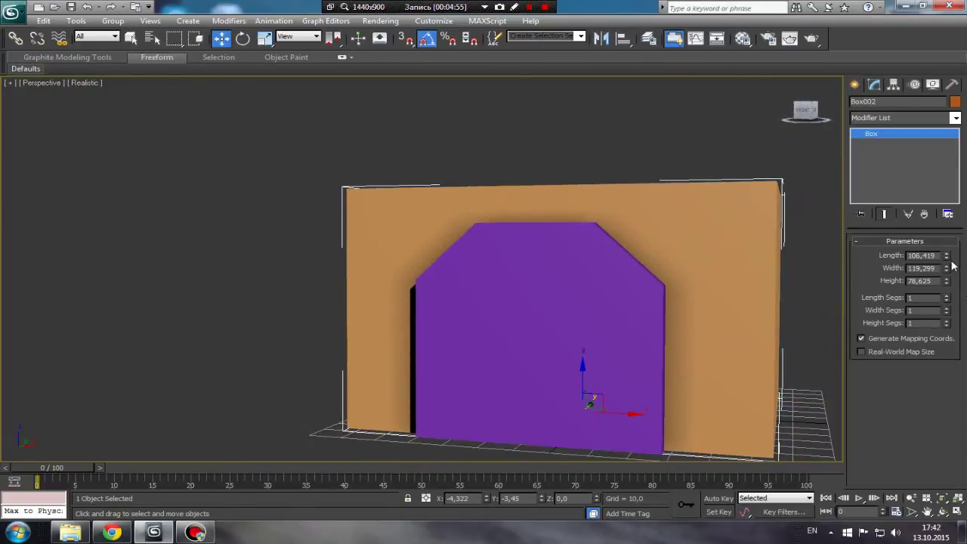
left_click_drag(944, 255, 947, 293)
middle_click_drag(710, 348, 690, 342, "alt")
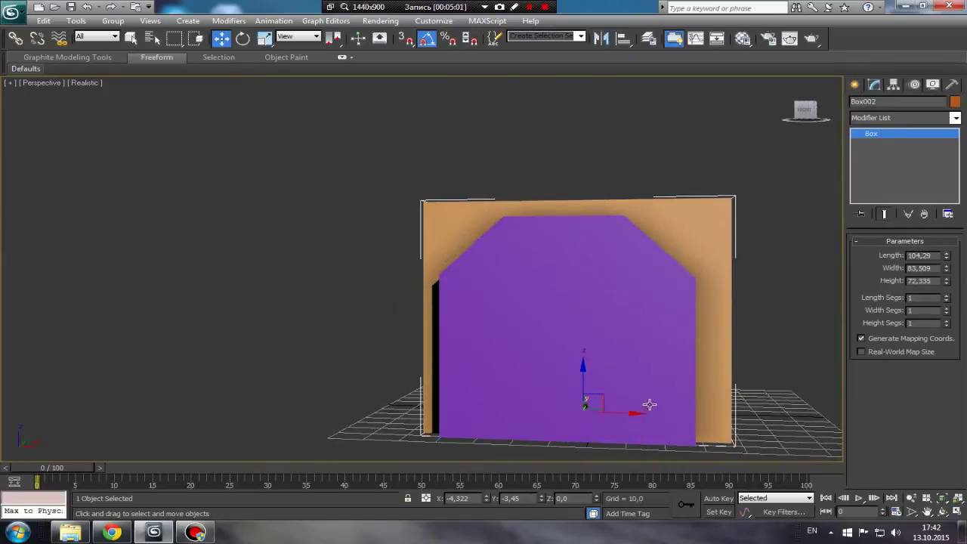
- Reselect the orange box and nudge it along X and slightly down
left_click(689, 317)
left_click(714, 290)
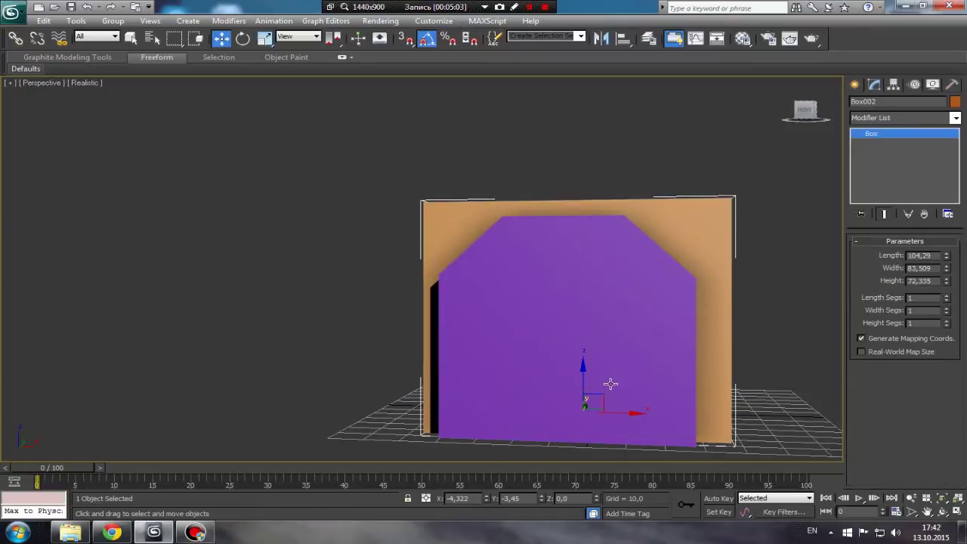
left_click_drag(623, 411, 620, 410)
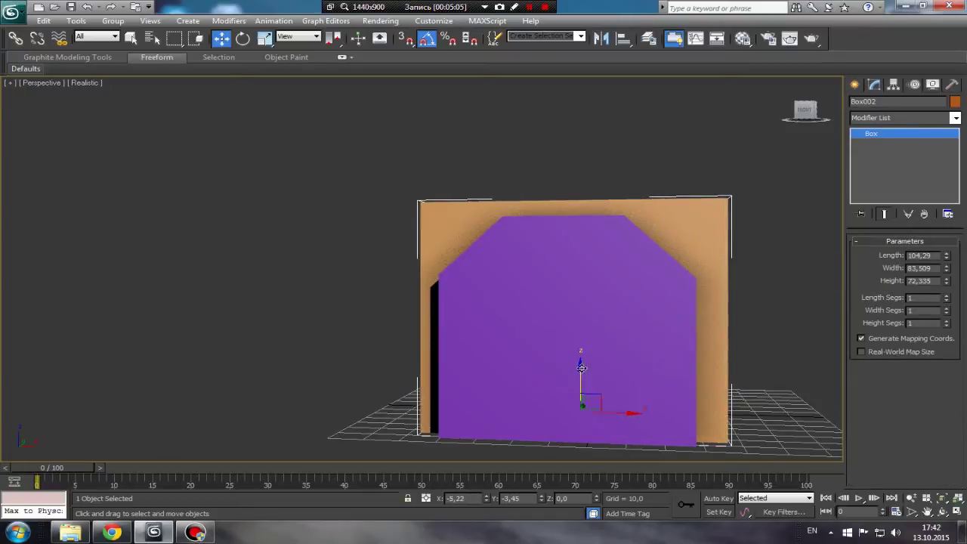
left_click_drag(579, 366, 578, 376)
mouse_move(579, 376)
middle_mouse_down("alt")
mouse_move(553, 389)
mouse_move(602, 325)
mouse_move(520, 302)
middle_mouse_up("alt")
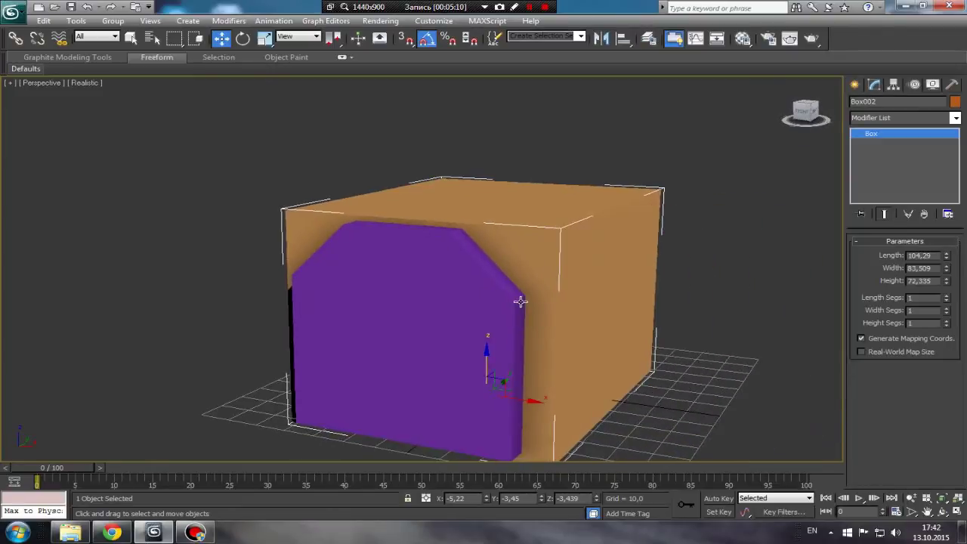
- Switch to Compound Objects and start a Boolean on the orange box, then back out to Move
left_click(855, 87)
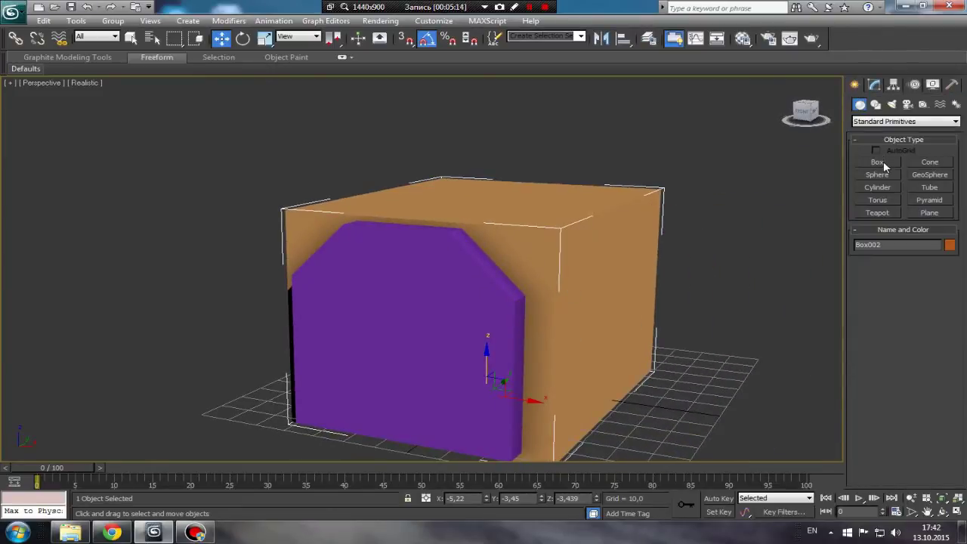
left_click(881, 122)
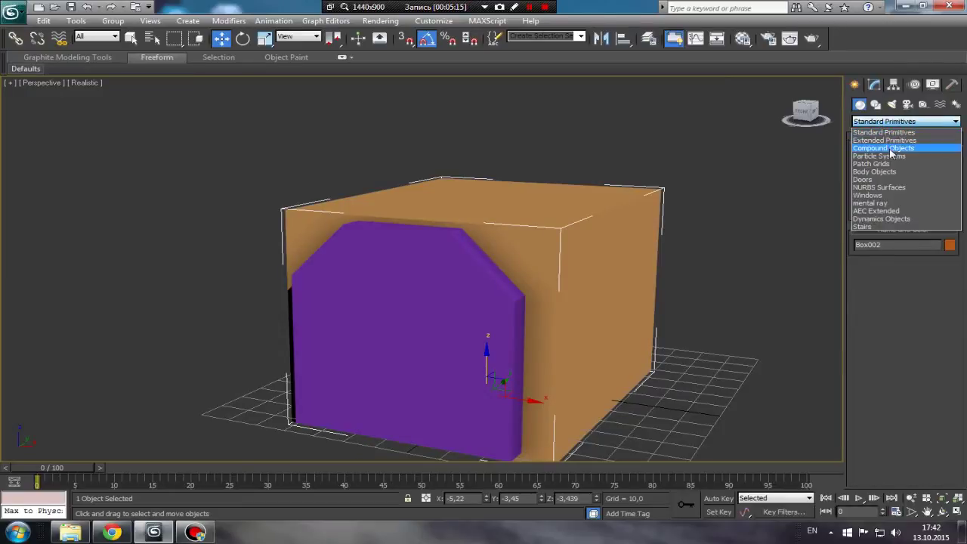
left_click(891, 150)
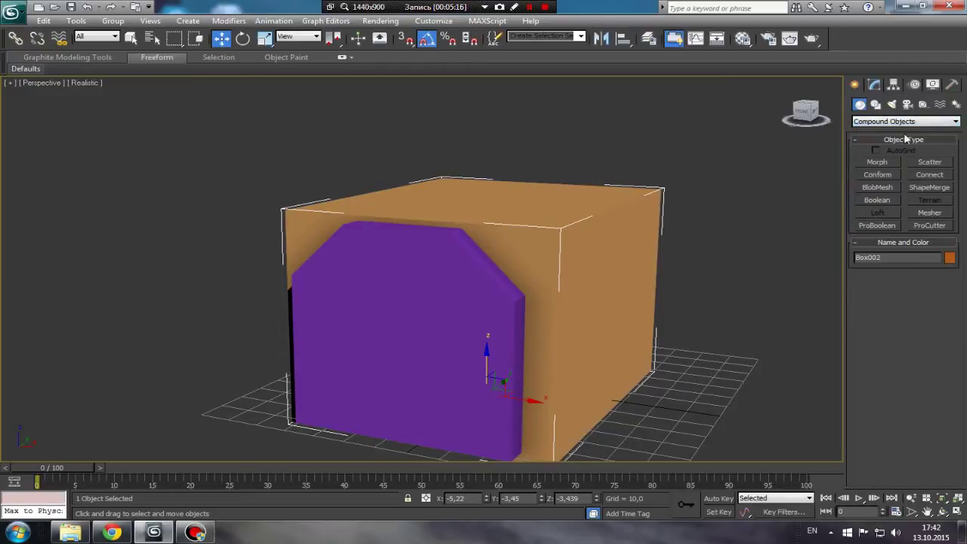
left_click(879, 200)
middle_click_drag(557, 276, 523, 248)
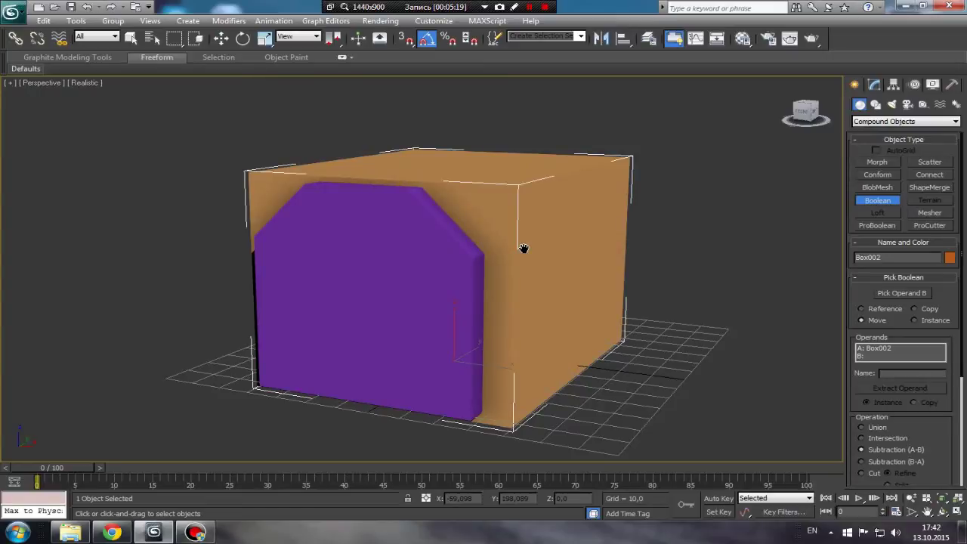
key("w")
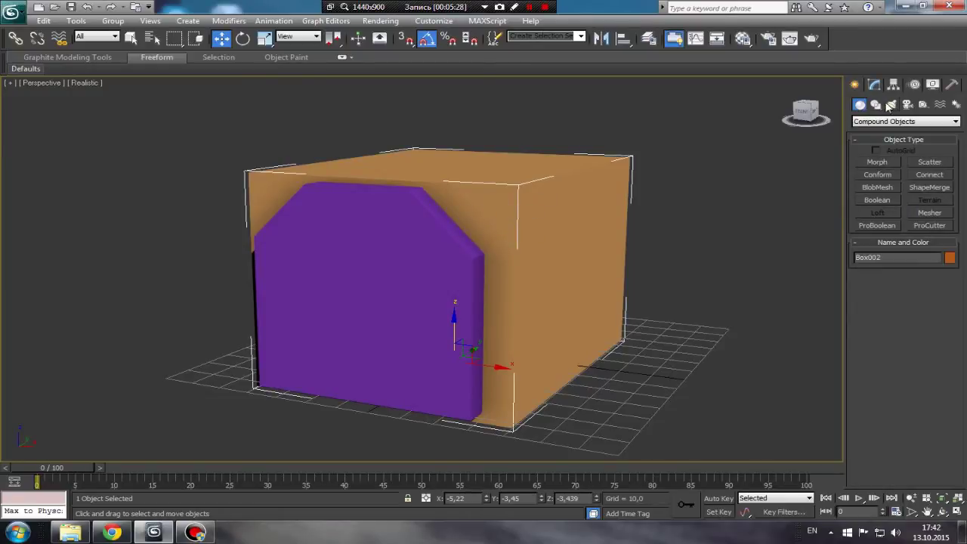
- Boolean-subtract the purple box from the orange box, hollowing its front
left_click(887, 199)
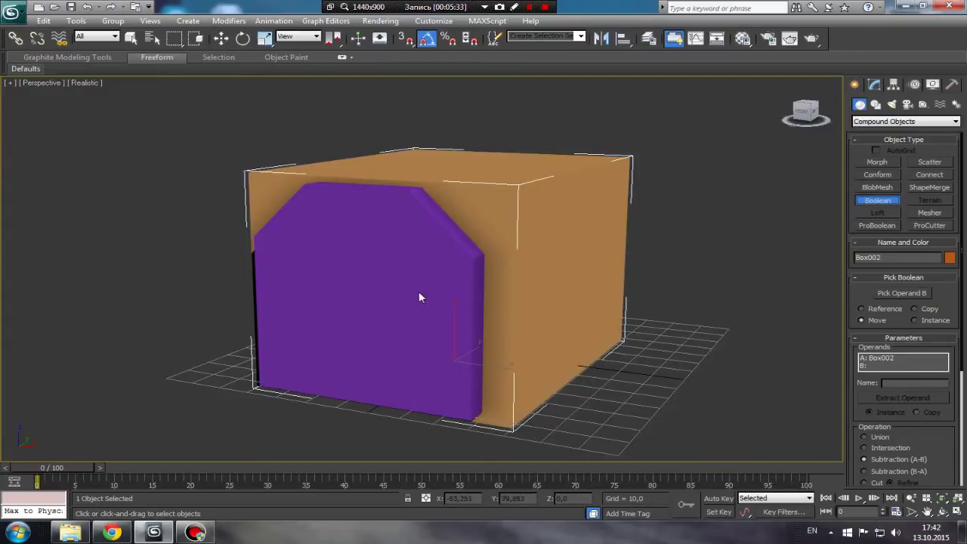
left_click(910, 293)
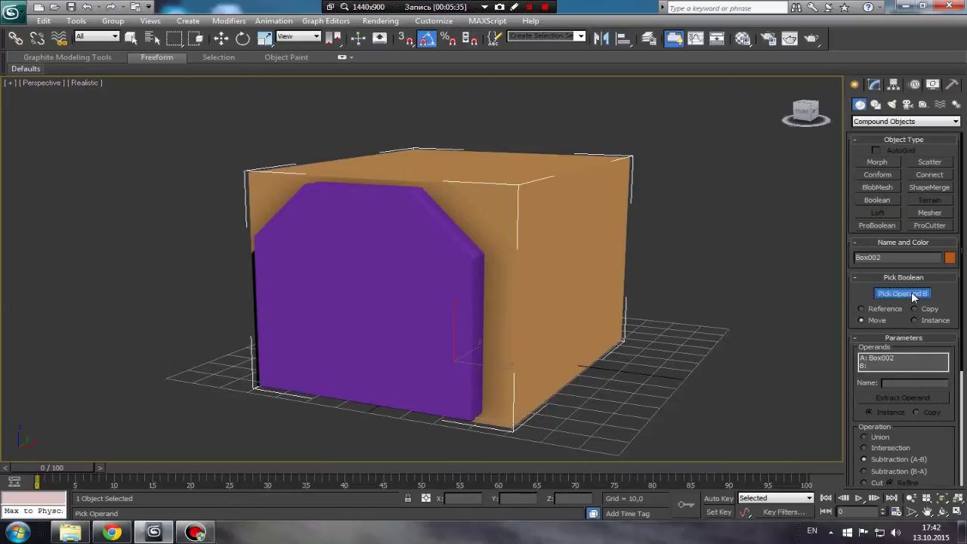
left_click(432, 261)
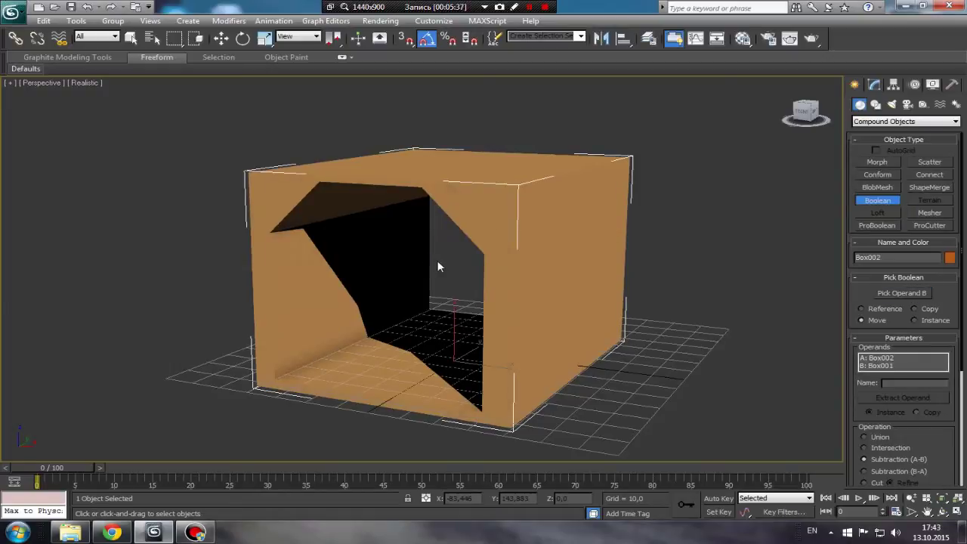
mouse_move(397, 287)
middle_mouse_down("alt")
mouse_move(443, 284)
mouse_move(333, 302)
middle_mouse_up("alt")
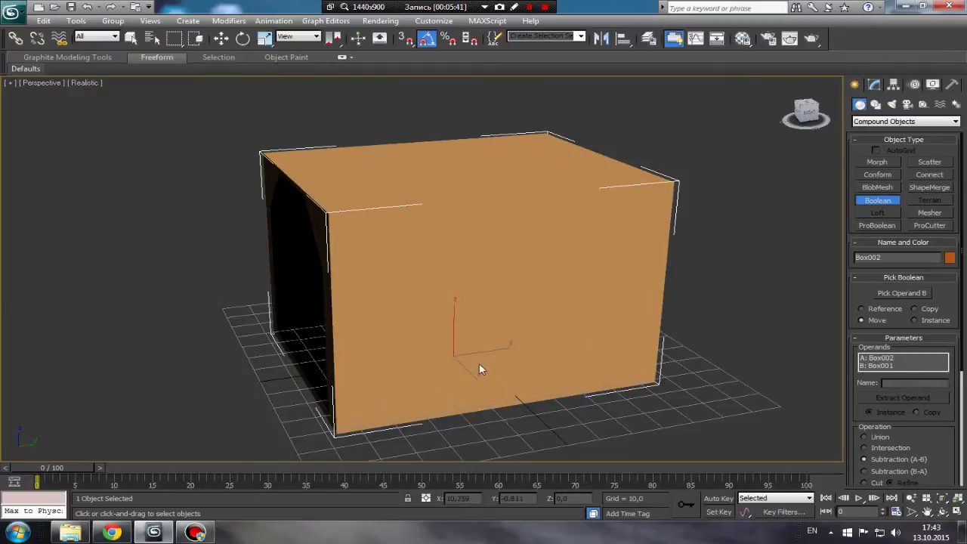
middle_click_drag(478, 363, 480, 340, "alt")
- Draw a new thin box from Standard Primitives on the grid
left_click(876, 122)
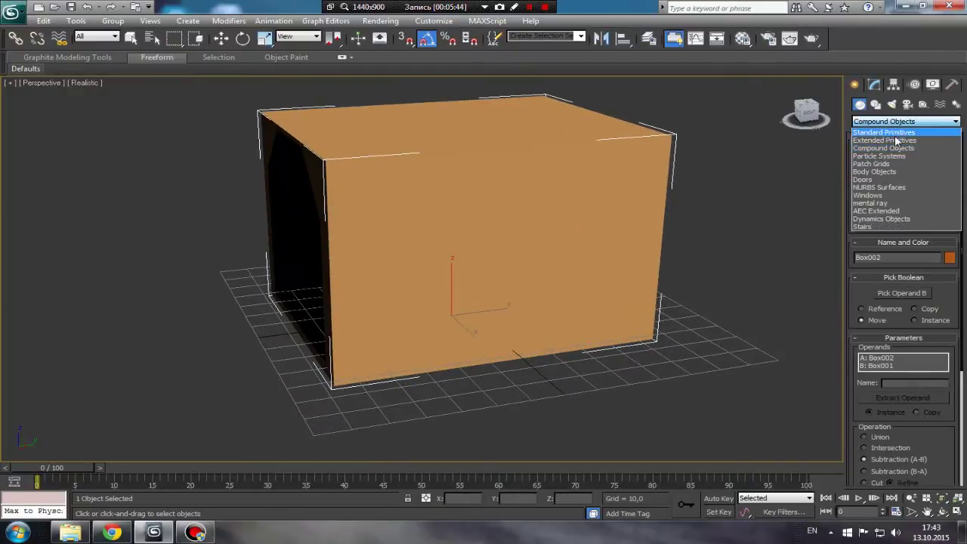
left_click(882, 131)
left_click(878, 163)
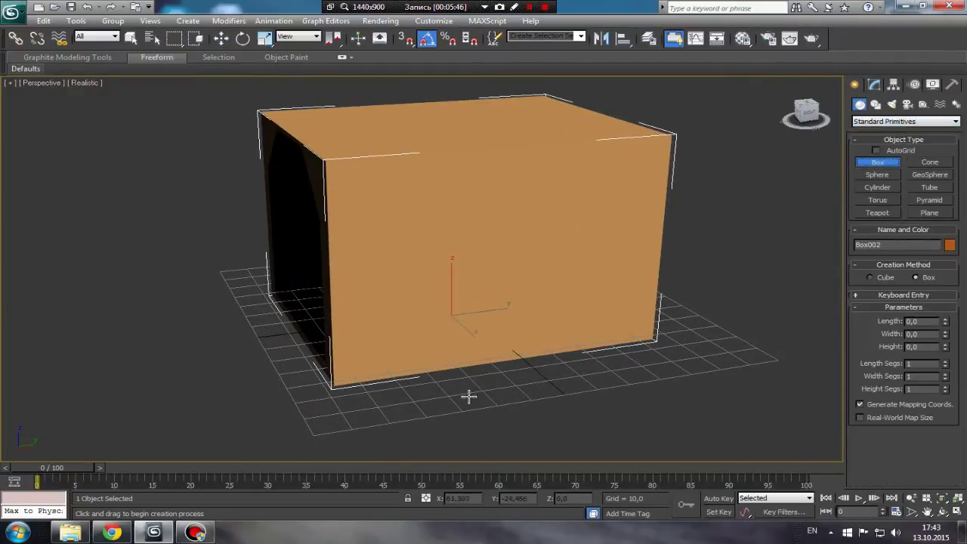
left_click_drag(469, 398, 654, 406)
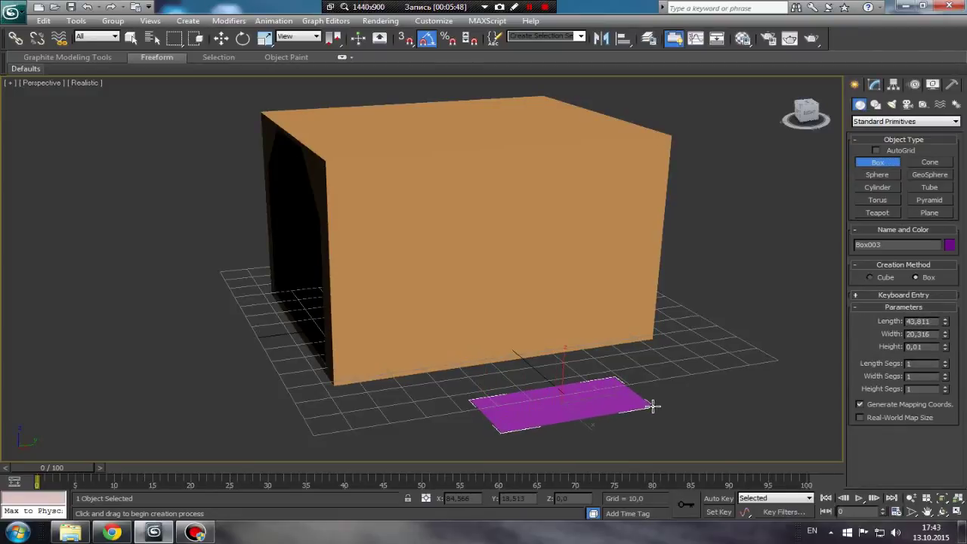
left_click(657, 306)
key("w")
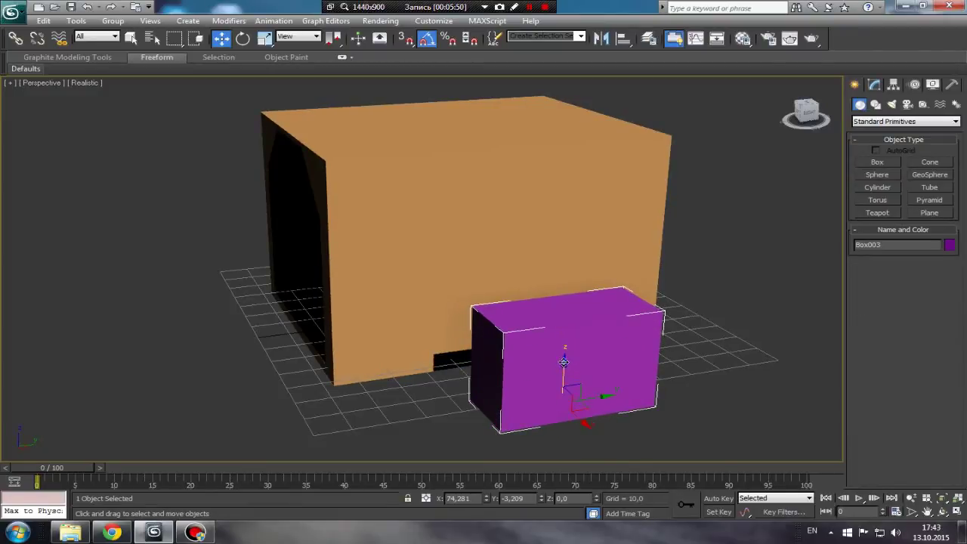
- Move the new purple box into the orange box's side wall
middle_click_drag(563, 363, 620, 341, "alt")
mouse_move(619, 340)
left_mouse_down()
mouse_move(573, 347)
mouse_move(470, 335)
left_mouse_up()
mouse_move(469, 335)
middle_mouse_down("alt")
mouse_move(539, 350)
mouse_move(482, 352)
middle_mouse_up("alt")
left_click_drag(461, 332, 457, 335)
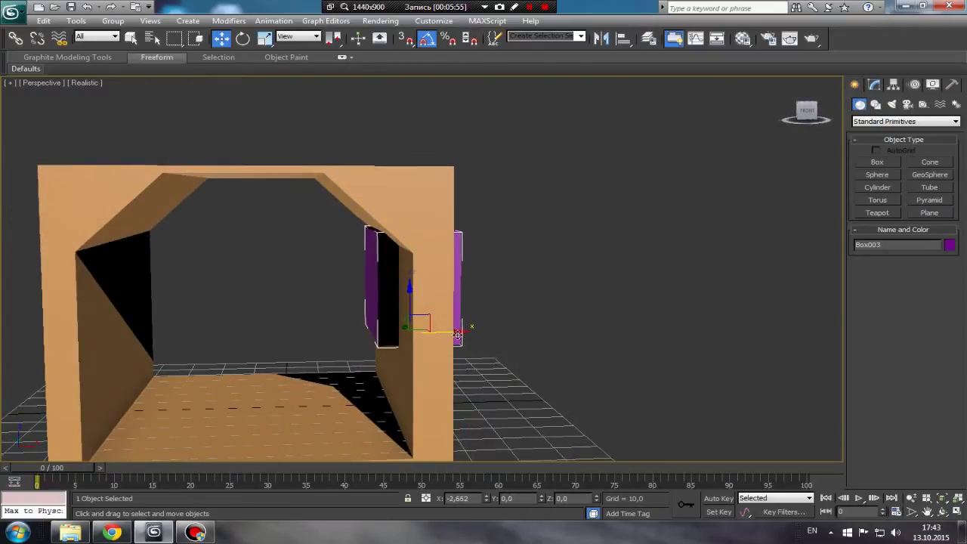
middle_click_drag(457, 335, 412, 343, "alt")
scroll(403, 350, "up", 5)
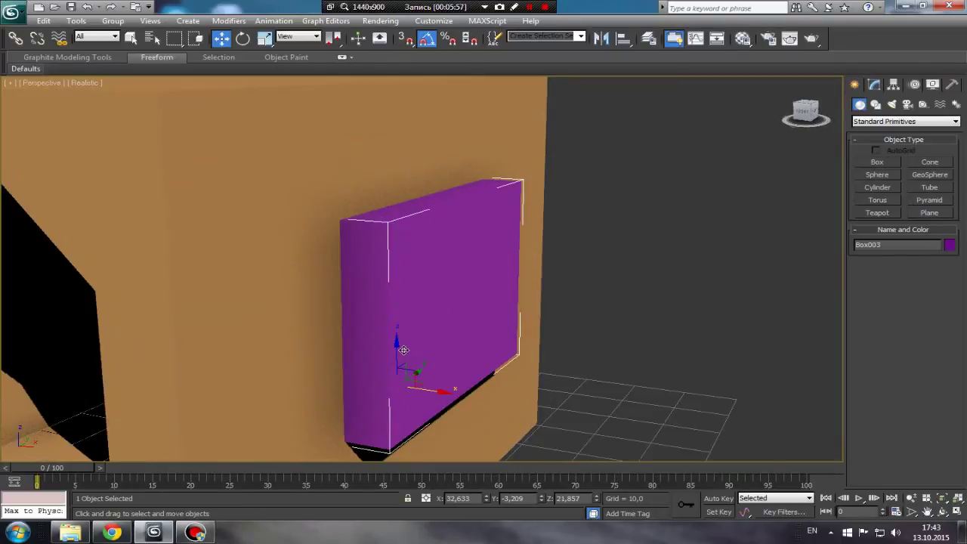
- Switch to Compound Objects Boolean, then reselect the orange box
left_click(880, 121)
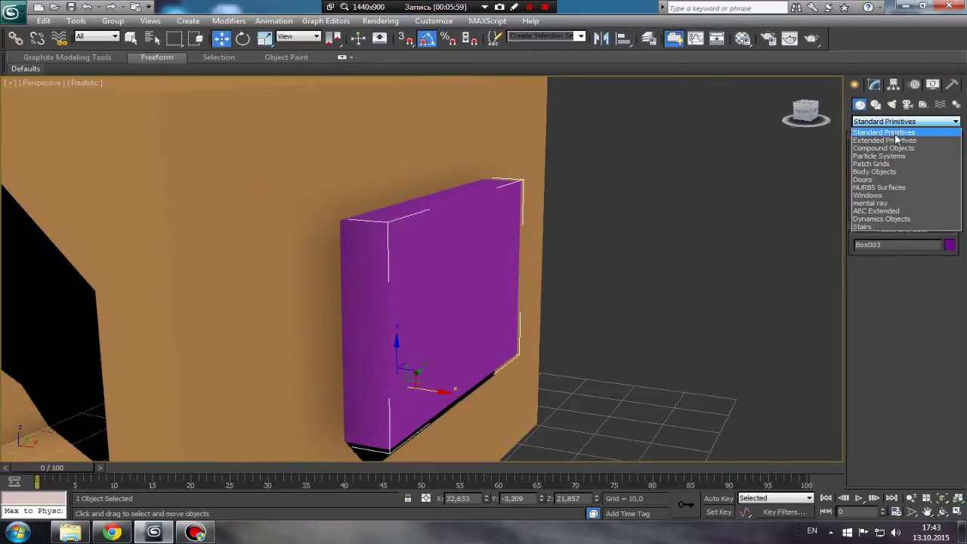
left_click(885, 144)
left_click(870, 200)
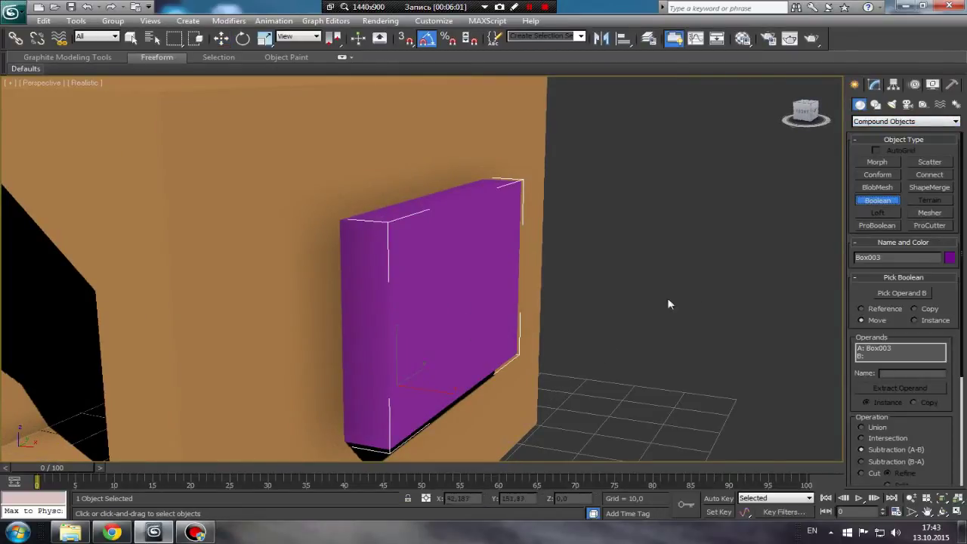
middle_click_drag(453, 227, 431, 224, "alt")
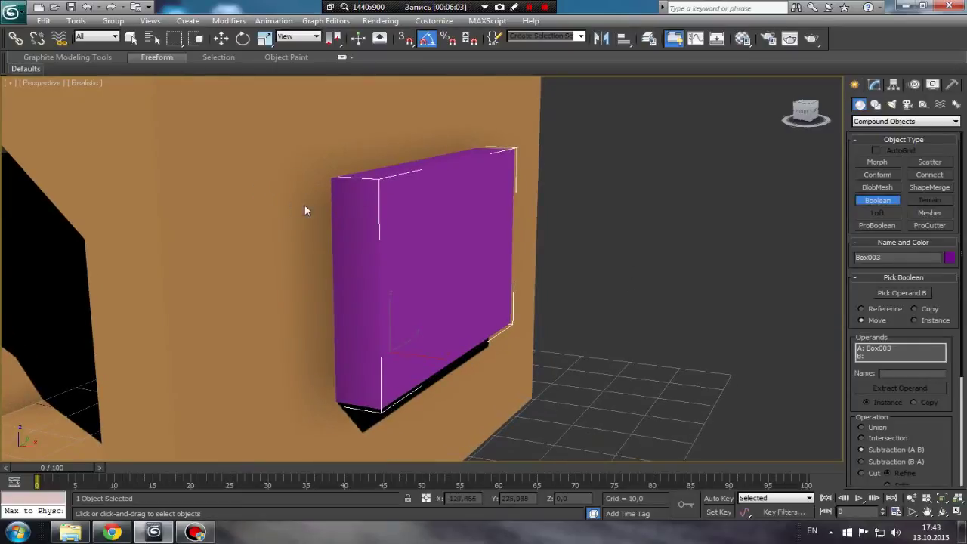
key("w")
left_click(249, 205)
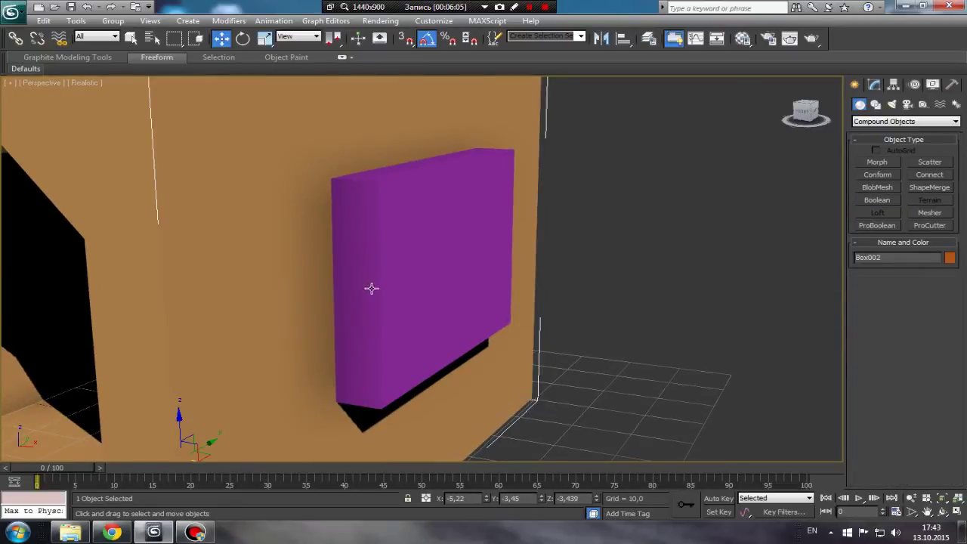
- Frame the orange box and Boolean-subtract the purple box to cut a side window
key("z")
left_click(876, 200)
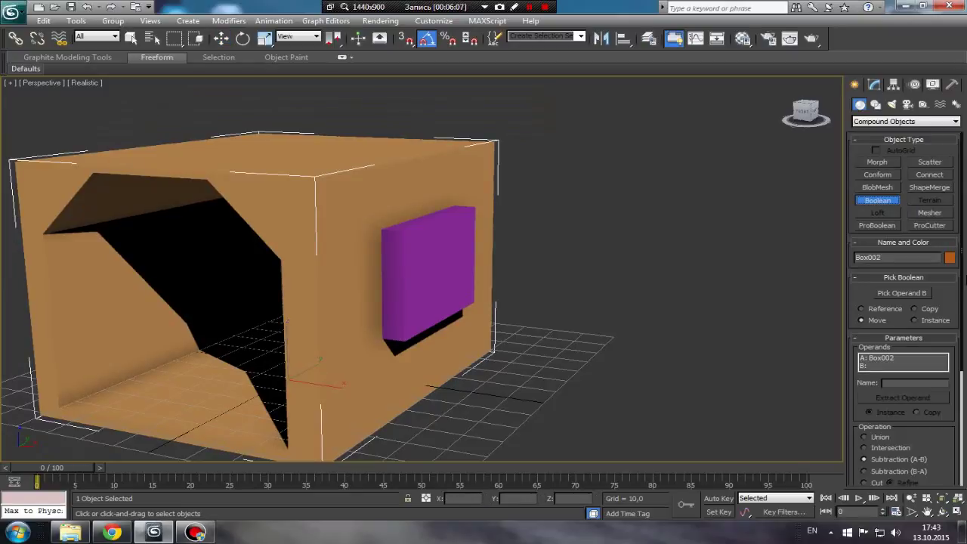
left_click(905, 293)
left_click(412, 267)
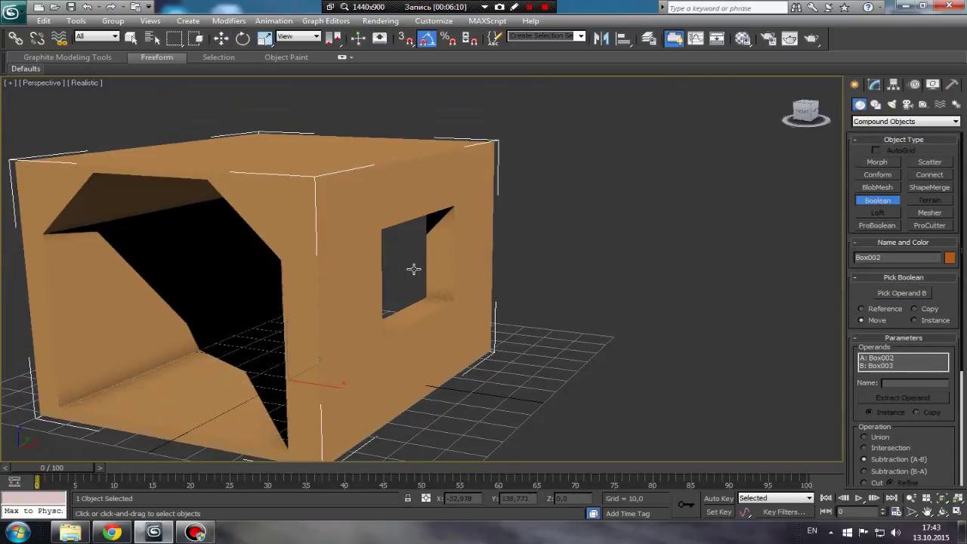
mouse_move(412, 267)
middle_mouse_down("alt")
mouse_move(414, 298)
mouse_move(339, 296)
mouse_move(492, 267)
mouse_move(522, 274)
mouse_move(468, 308)
middle_mouse_up("alt")
middle_click_drag(373, 324, 383, 334, "alt")
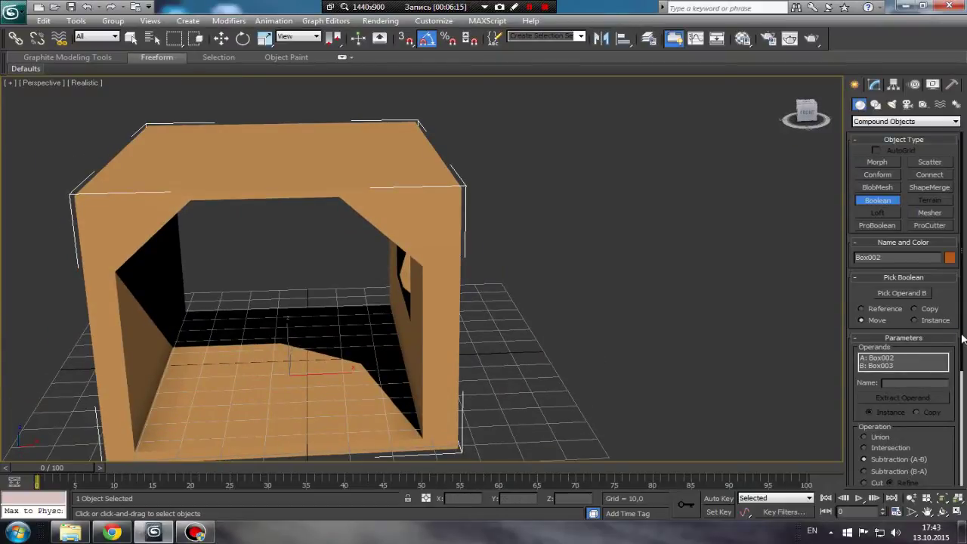
scroll(891, 374, "down", 1)
scroll(890, 378, "down", 2)
scroll(886, 381, "down", 1)
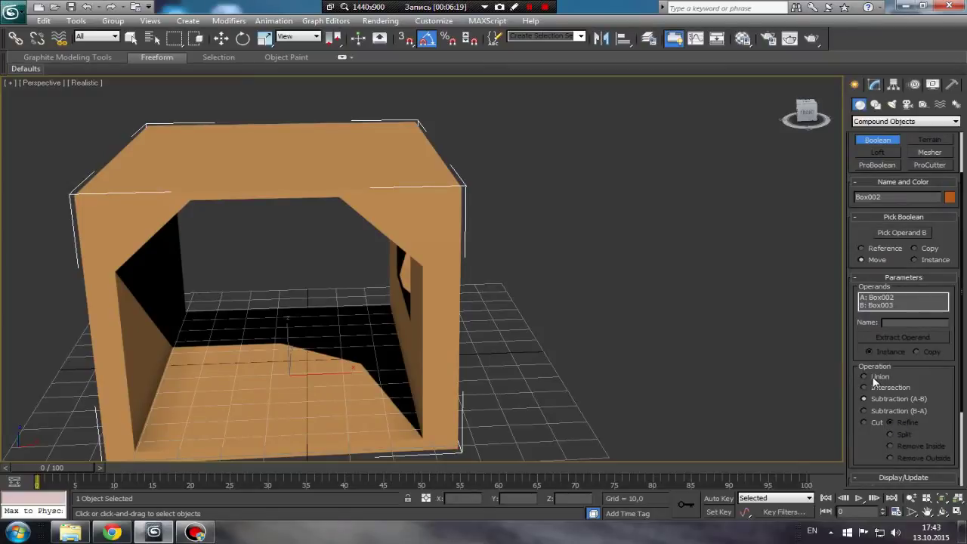
scroll(485, 313, "down", 1)
scroll(486, 313, "down", 2)
mouse_move(485, 313)
middle_mouse_down()
mouse_move(334, 317)
mouse_move(398, 335)
middle_mouse_up()
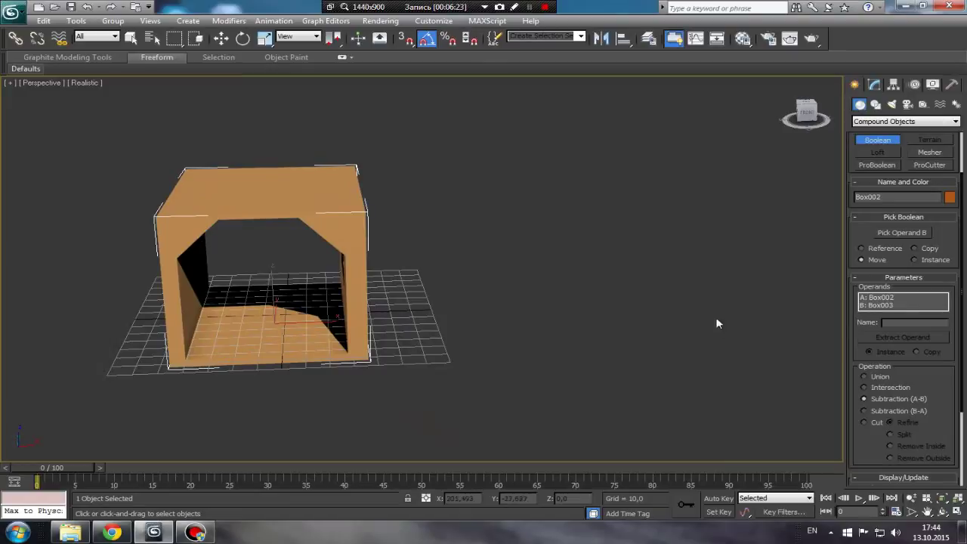
- Try the Union operation, then set it back to Subtraction (A-B) and deselect
left_click(865, 376)
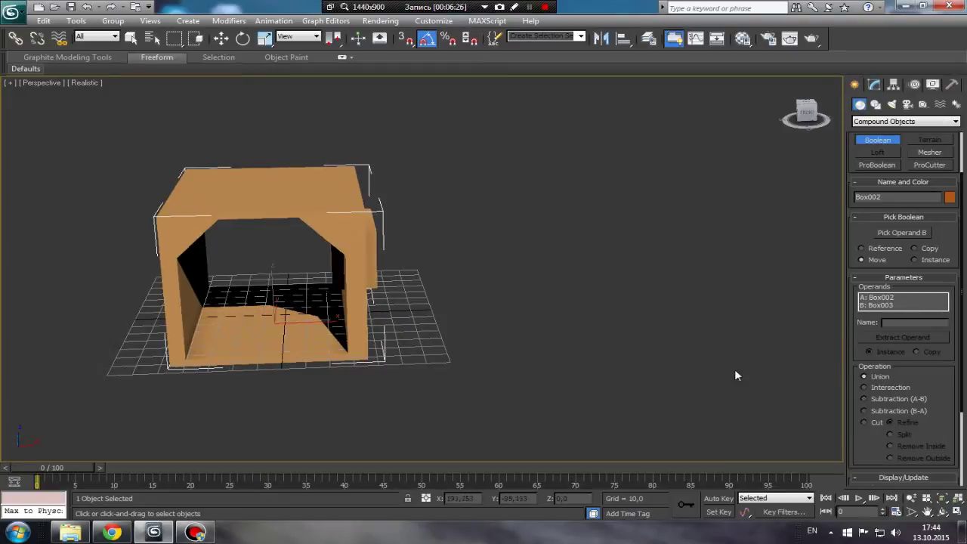
scroll(503, 322, "down", 1)
scroll(502, 322, "down", 2)
scroll(505, 315, "up", 5)
scroll(504, 315, "down", 3)
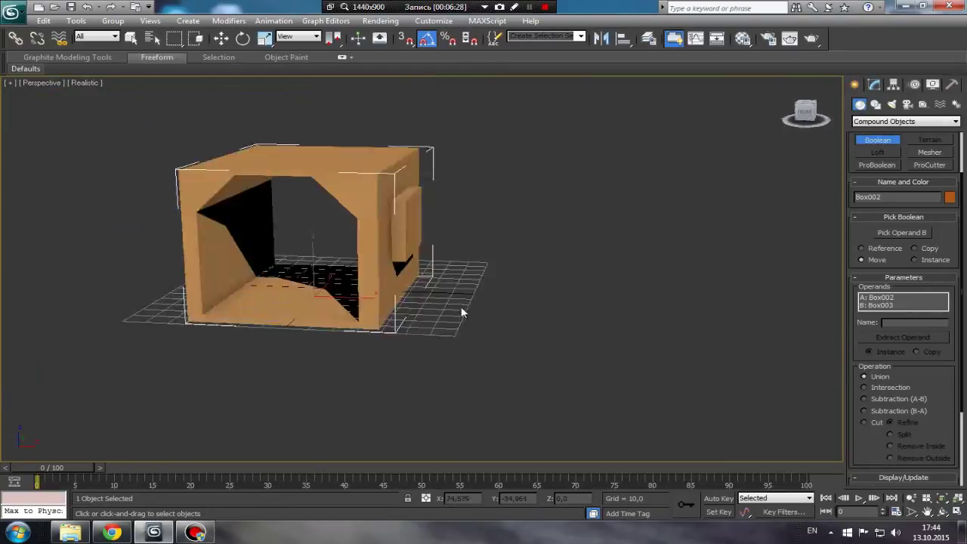
middle_click_drag(461, 306, 450, 303, "alt")
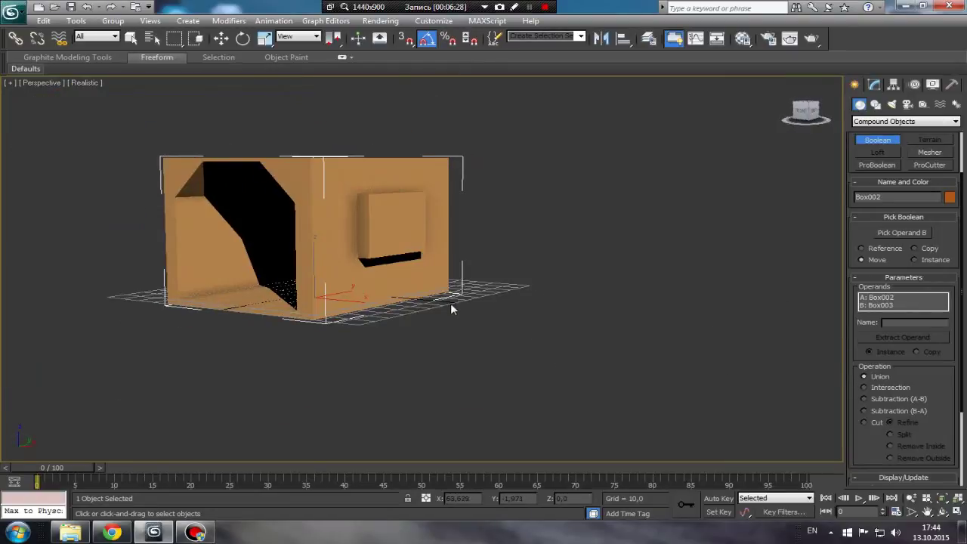
left_click(864, 398)
key("w")
left_click(498, 357)
- Draw a flat box on the grid beside the orange box
middle_click_drag(503, 352, 507, 362, "alt")
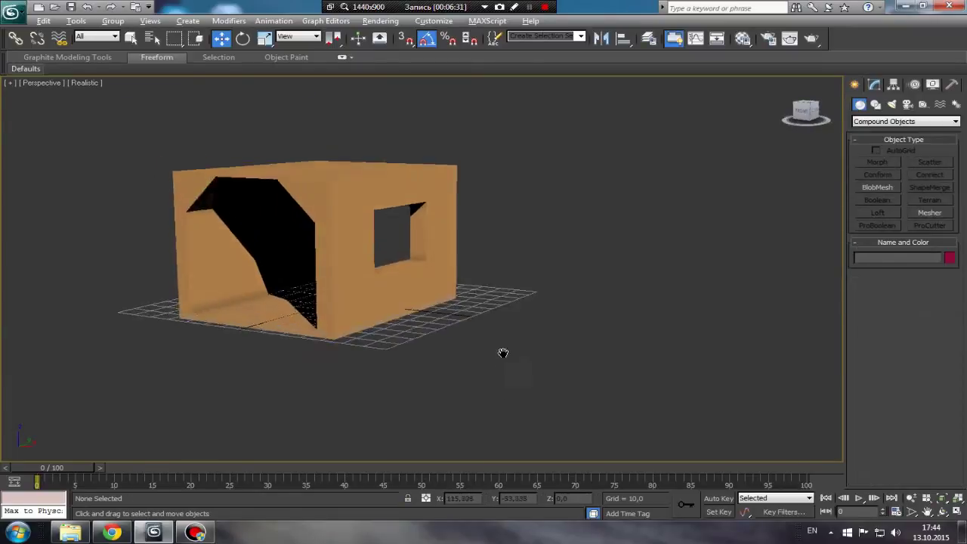
left_click(881, 122)
left_click(891, 130)
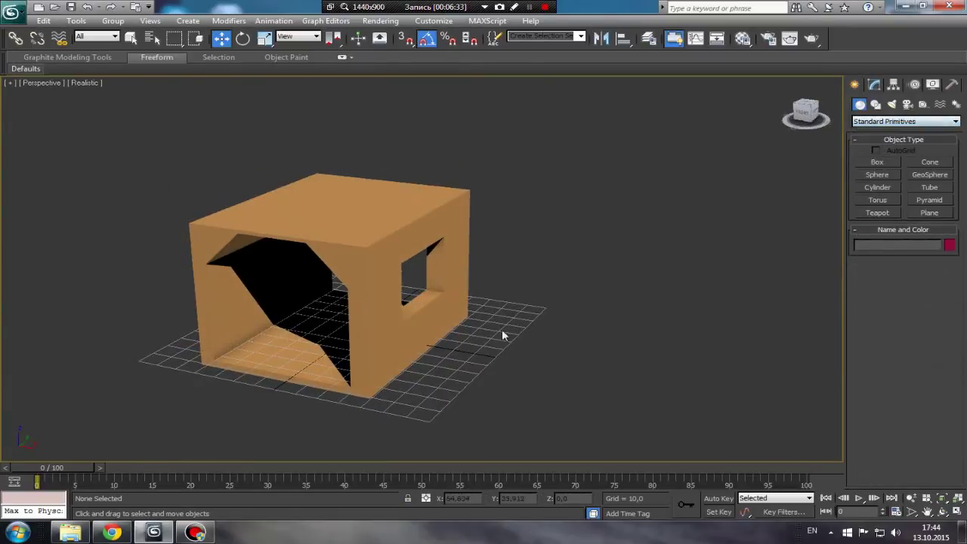
middle_click_drag(502, 328, 411, 280)
left_click(876, 162)
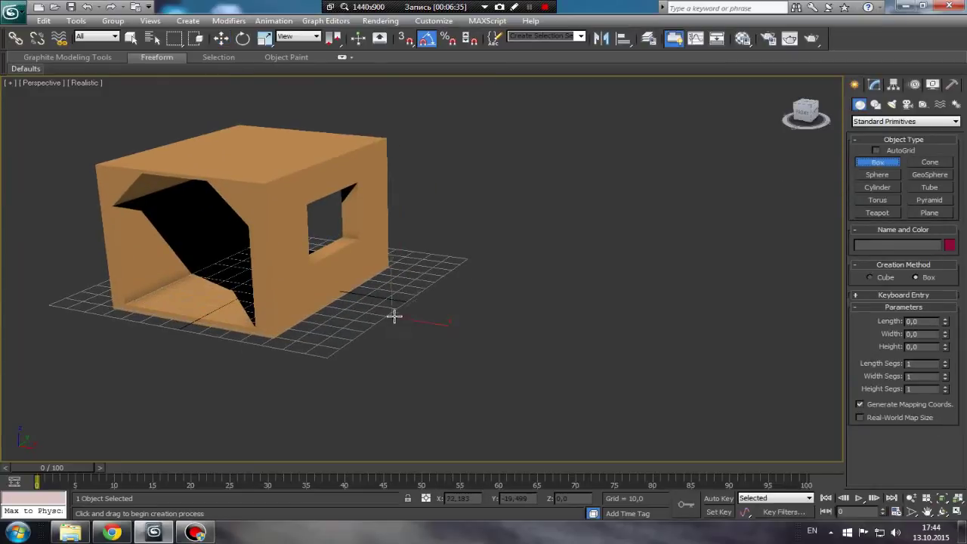
left_click_drag(393, 314, 470, 403)
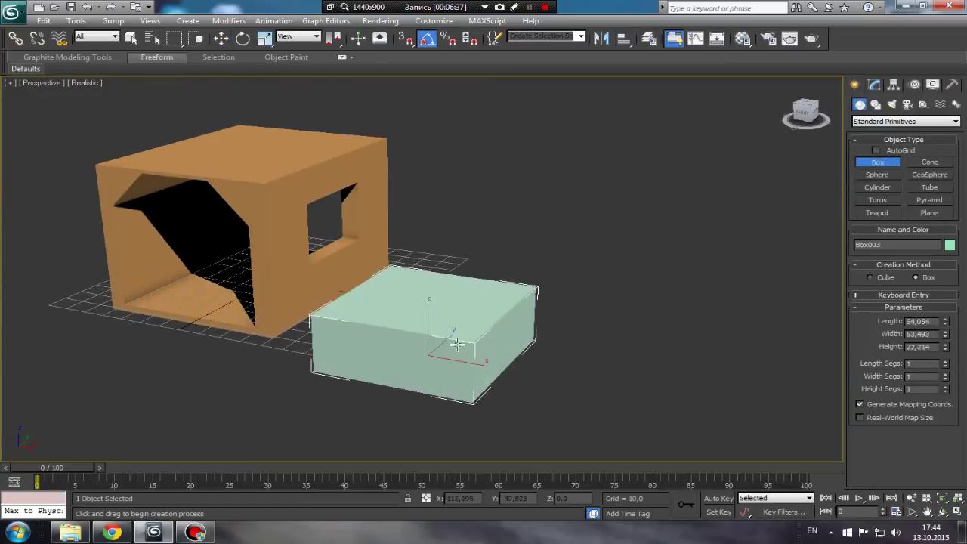
middle_click_drag(392, 332, 426, 341)
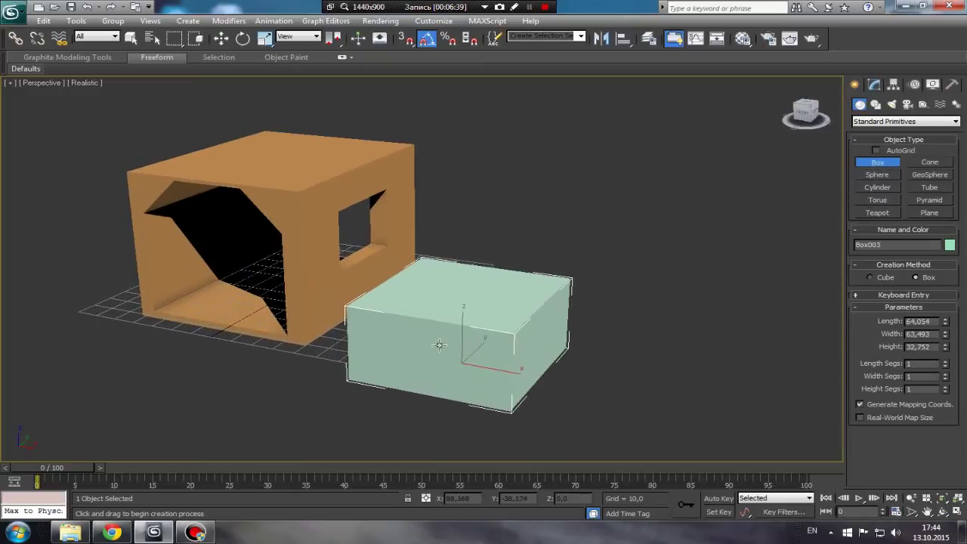
- Create a pink sphere and slide it in line with the new box
left_click(877, 174)
left_click_drag(595, 333, 631, 356)
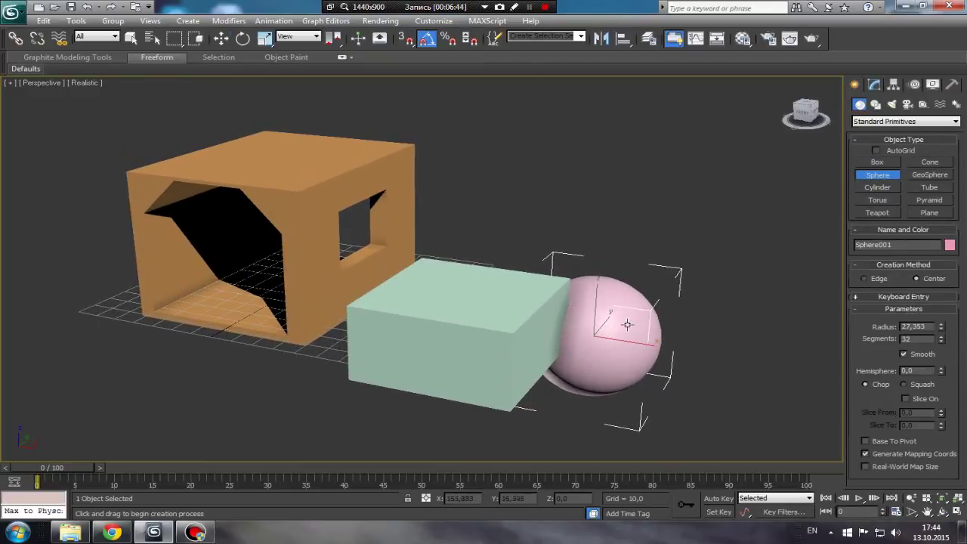
key("w")
left_click_drag(640, 343, 551, 335)
middle_click_drag(552, 336, 460, 326, "alt")
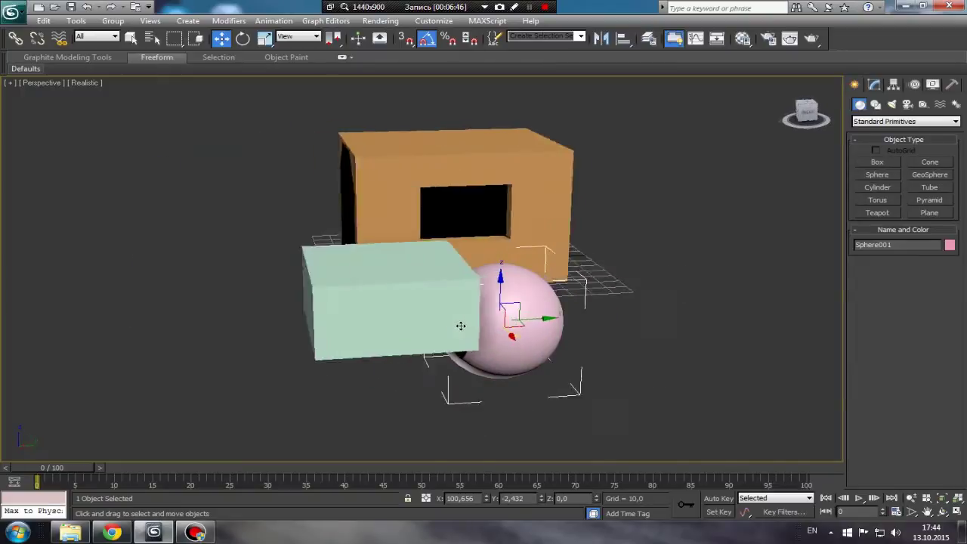
left_click_drag(537, 313, 448, 308)
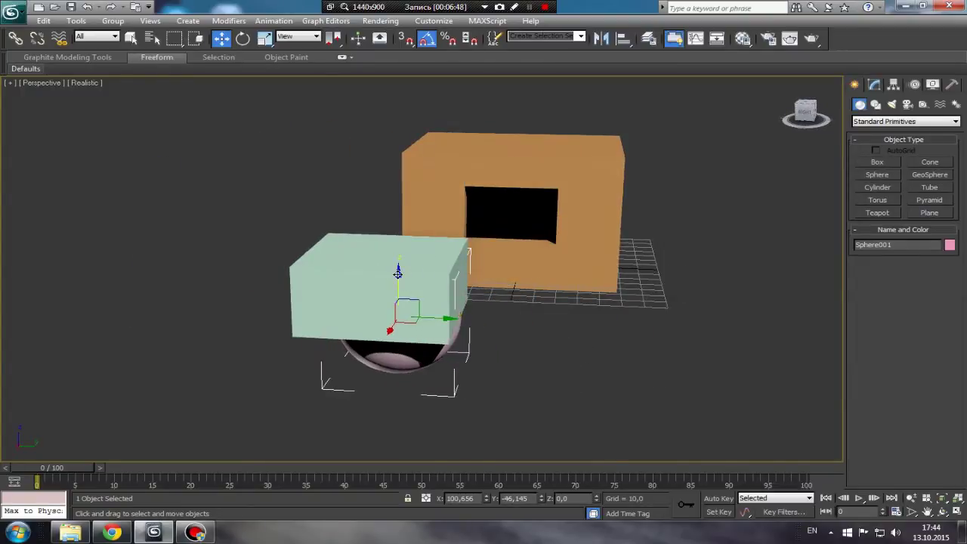
- Raise the sphere onto the box's top, centre it, and reselect it
left_click_drag(398, 290, 398, 198)
mouse_move(398, 197)
middle_mouse_down("alt")
mouse_move(460, 257)
mouse_move(434, 219)
middle_mouse_up("alt")
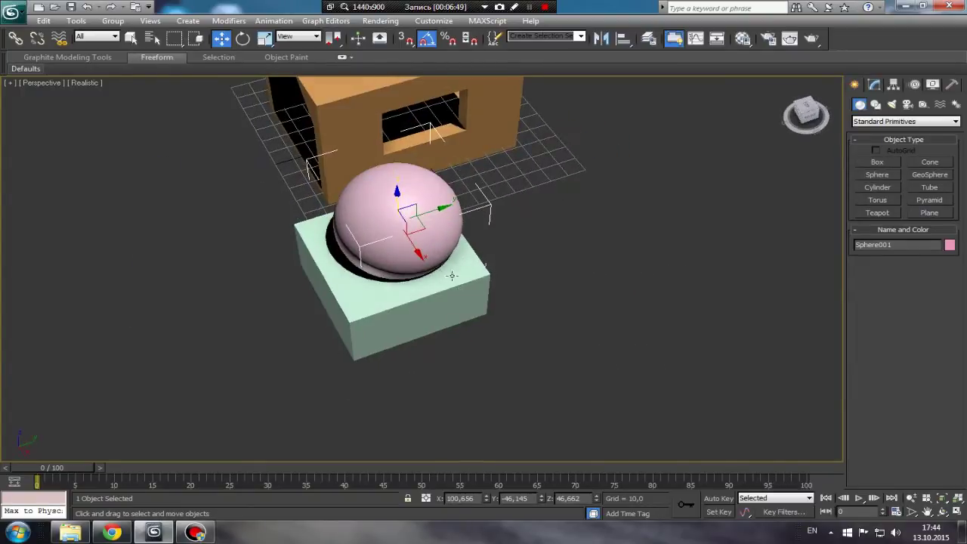
left_click_drag(422, 227, 414, 234)
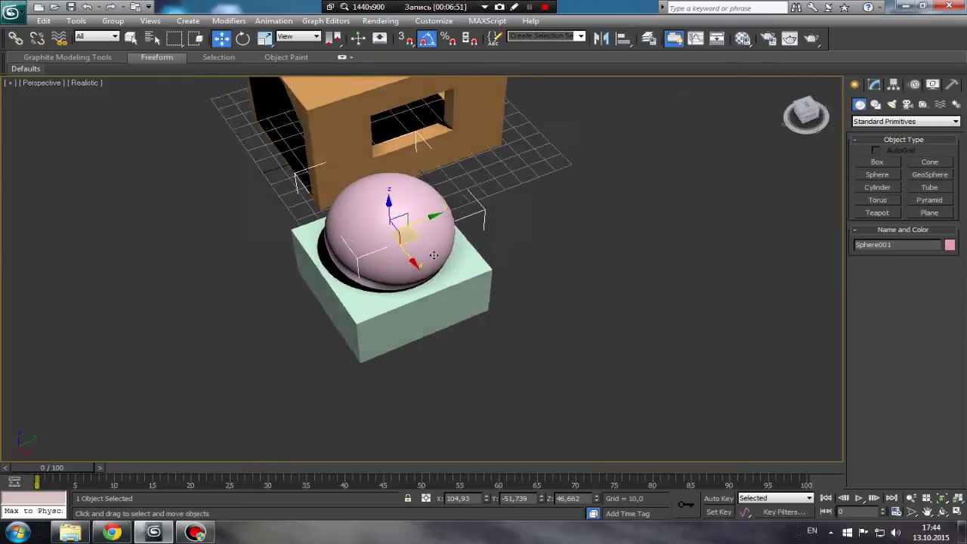
mouse_move(414, 234)
middle_mouse_down("alt")
mouse_move(508, 229)
mouse_move(439, 206)
mouse_move(462, 204)
middle_mouse_up("alt")
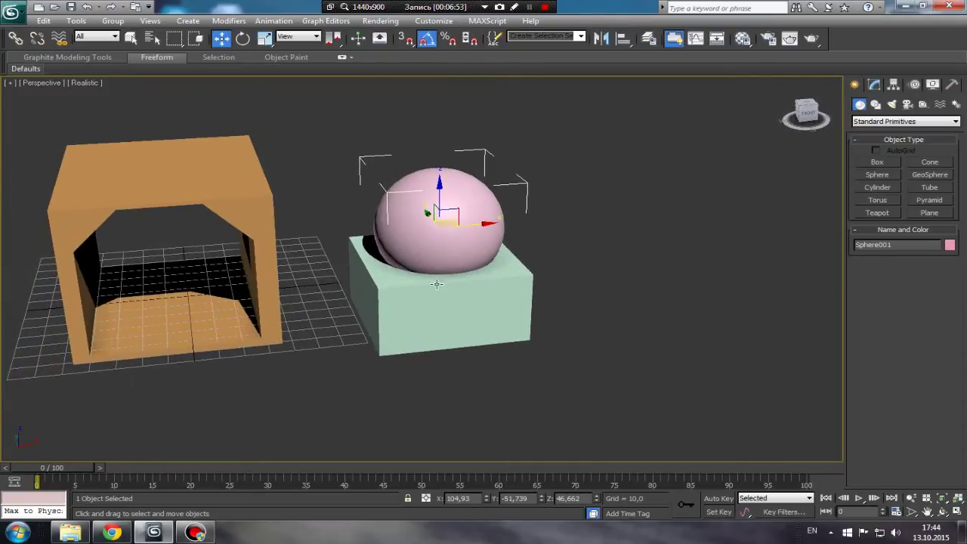
scroll(436, 287, "up", 4)
left_click(436, 287)
left_click(453, 220)
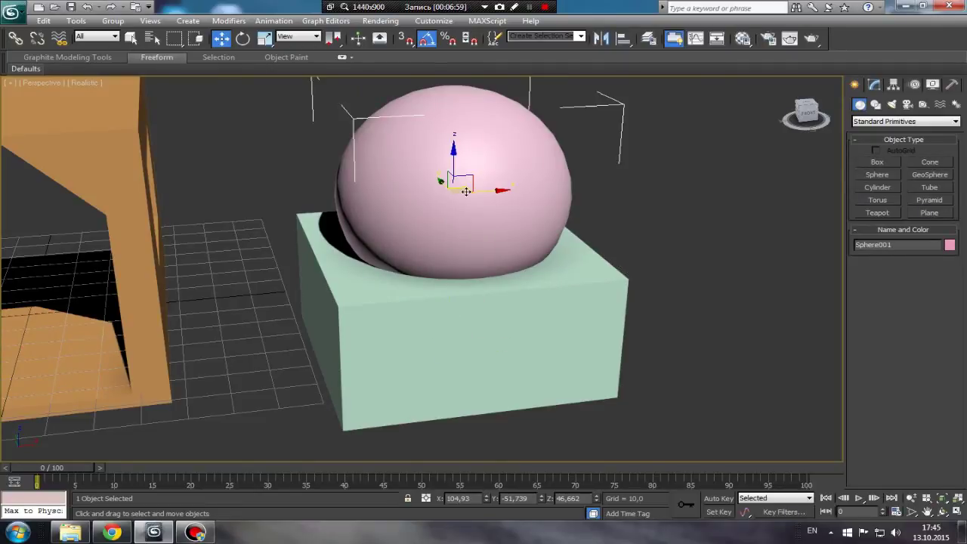
- Boolean the pink sphere with the box using Union, picking the box as operand B
left_click(886, 122)
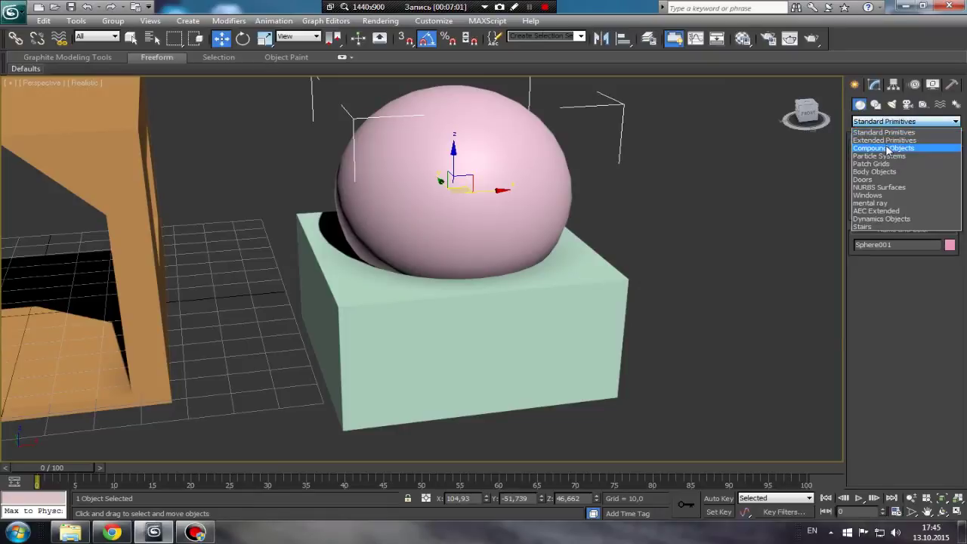
left_click(883, 148)
left_click(877, 200)
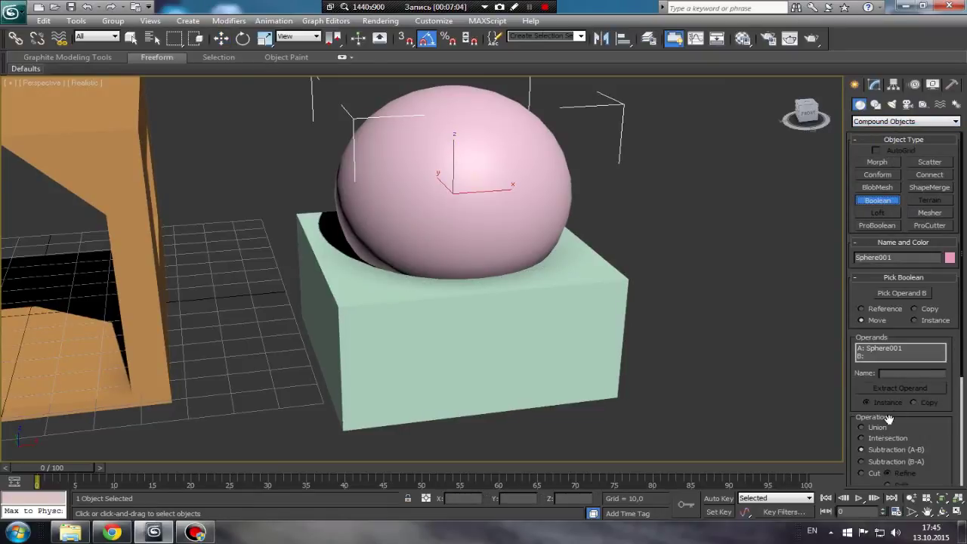
left_click(861, 427)
scroll(960, 363, "down", 2)
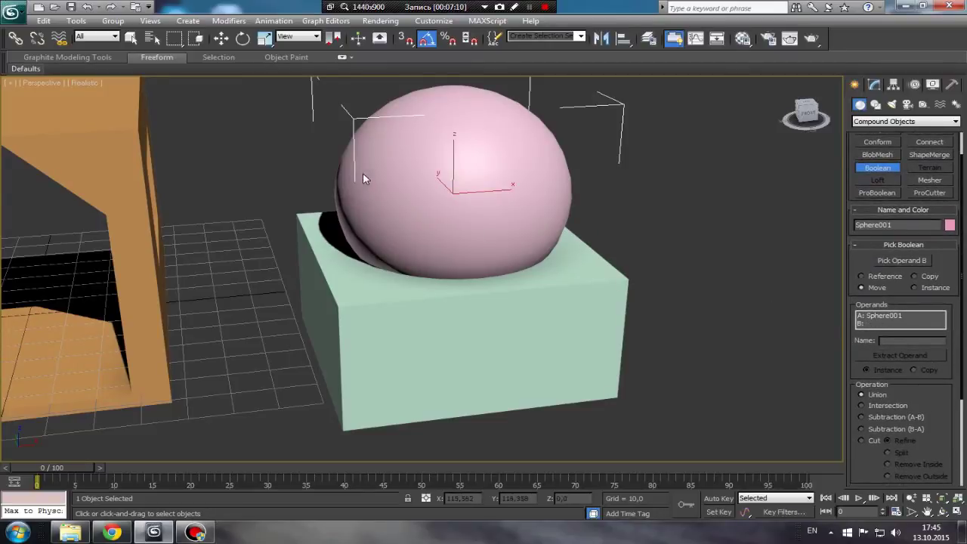
left_click(906, 260)
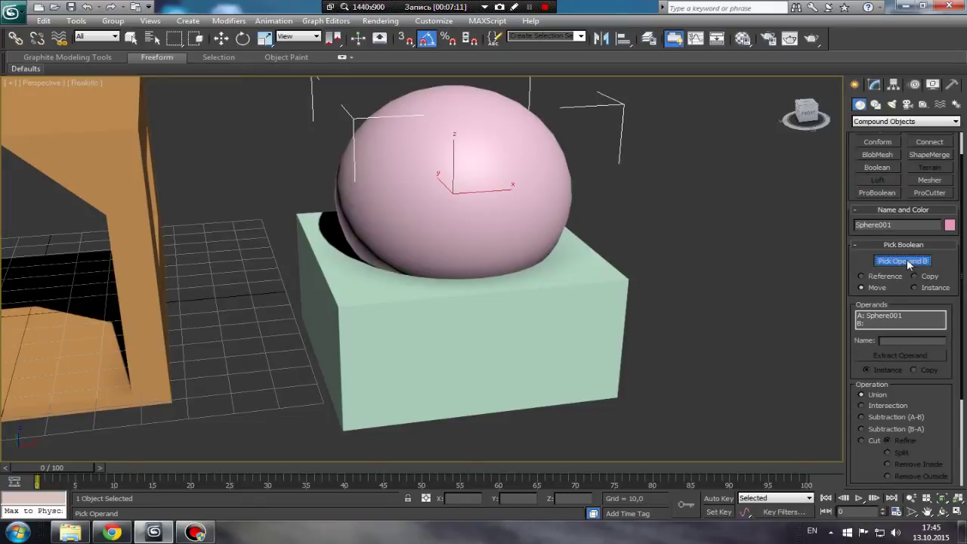
left_click(501, 305)
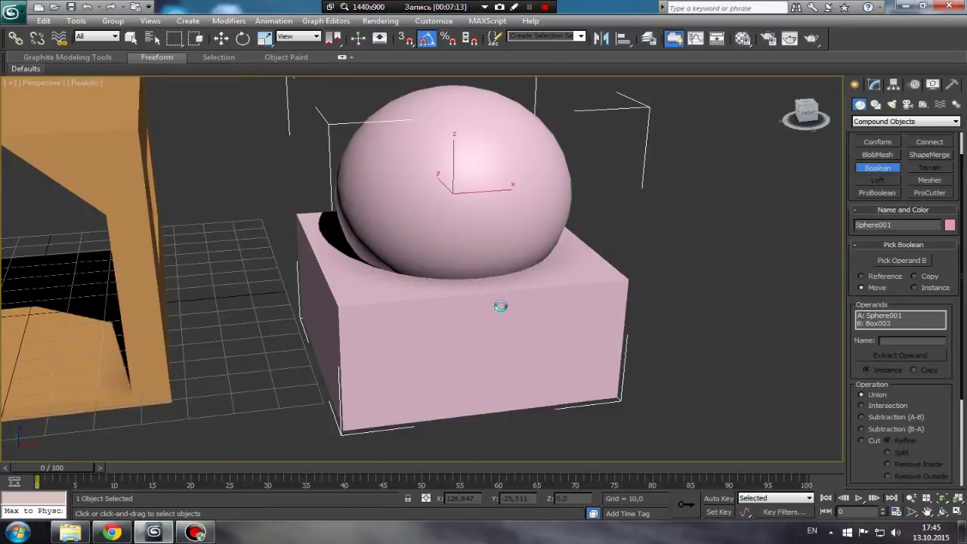
mouse_move(497, 305)
middle_mouse_down()
mouse_move(478, 315)
mouse_move(468, 299)
middle_mouse_up()
key("w")
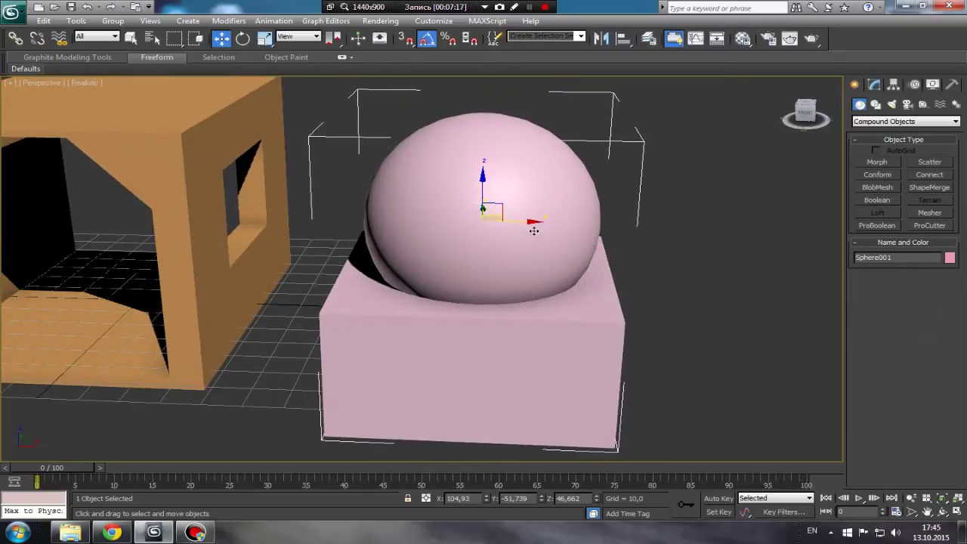
- Convert the combined sphere-box object to Editable Poly and show edged faces
middle_click_drag(528, 224, 597, 222)
left_click_drag(596, 222, 521, 230)
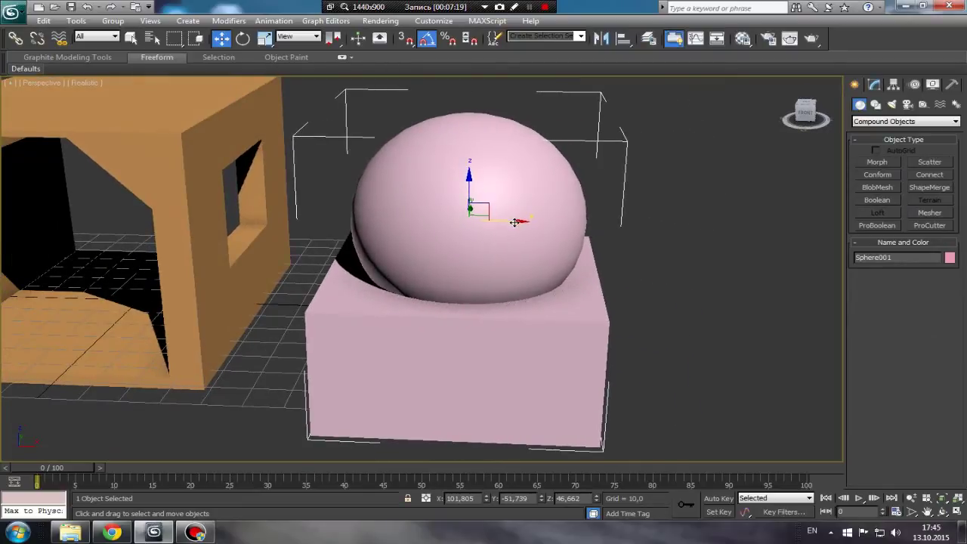
right_click(467, 257)
mouse_move(521, 365)
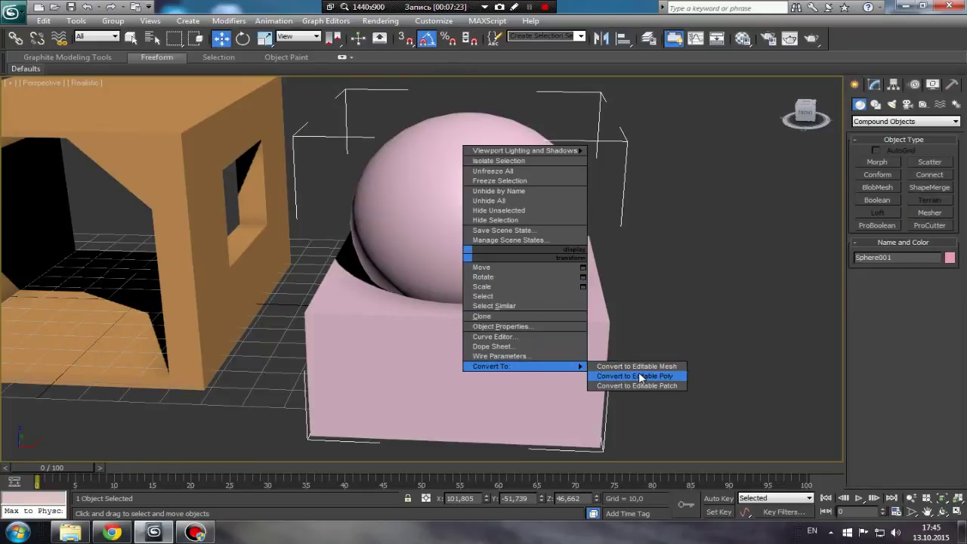
left_click(640, 376)
key("F4")
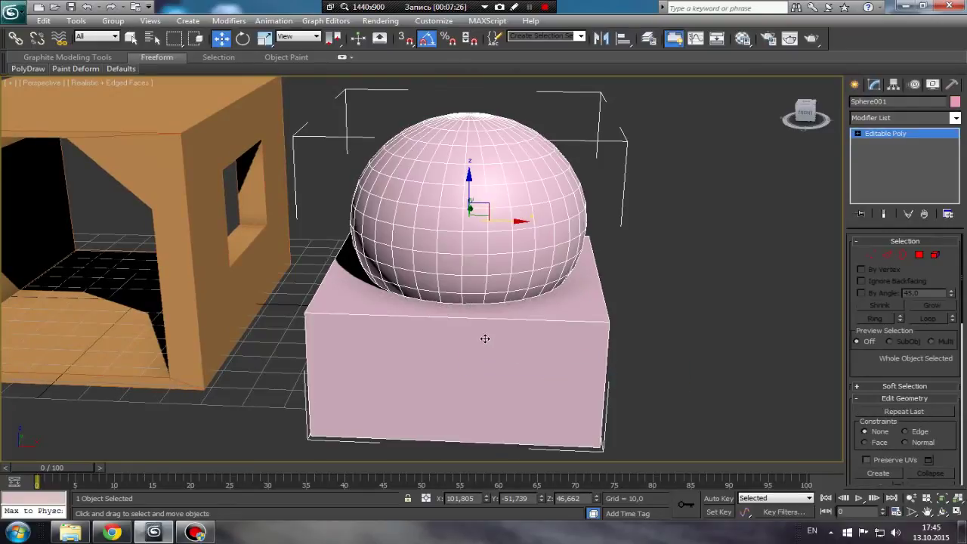
mouse_move(460, 321)
middle_mouse_down("alt")
mouse_move(425, 317)
mouse_move(438, 257)
mouse_move(442, 302)
mouse_move(424, 317)
middle_mouse_up("alt")
scroll(434, 306, "up", 3)
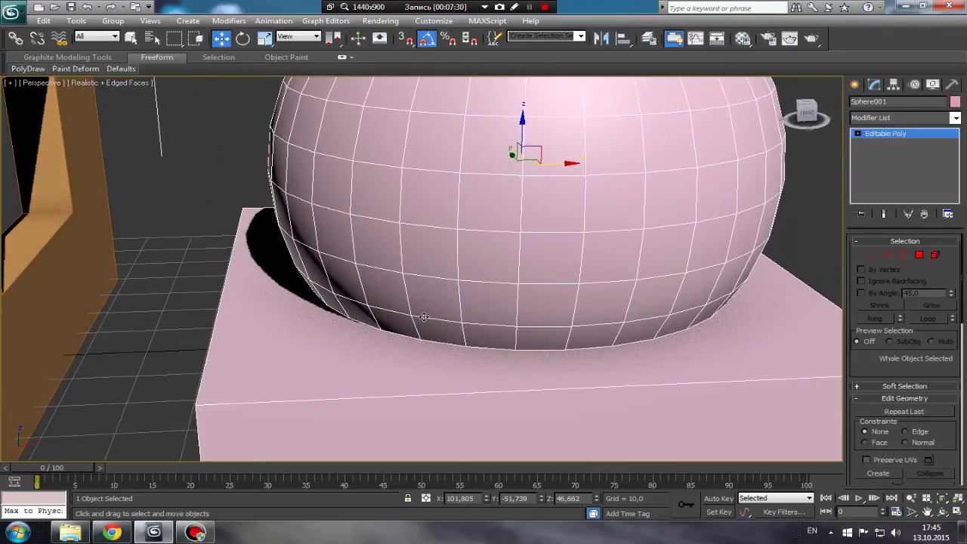
- Inspect the objects in a maximized Left view, then return to the maximized Perspective view
left_click(957, 511)
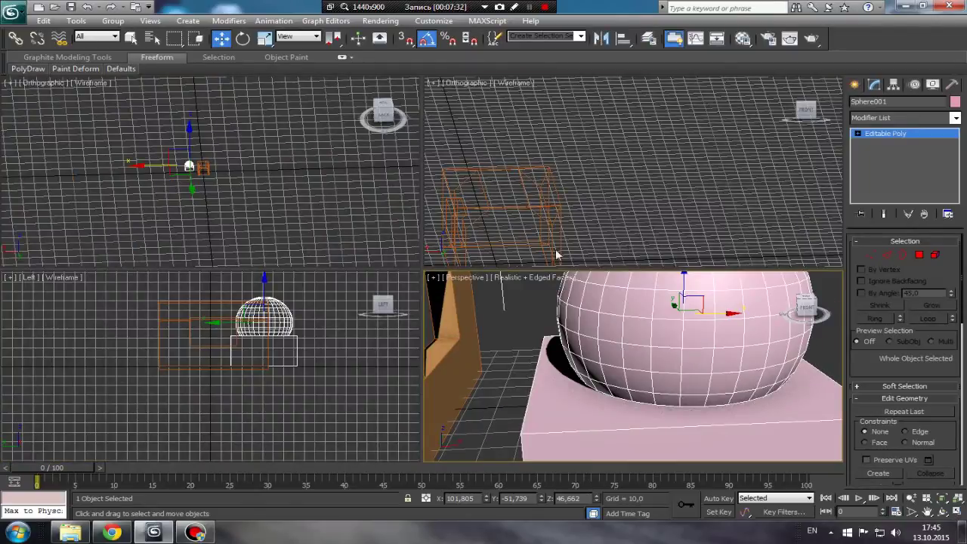
left_click(327, 347)
left_click(956, 511)
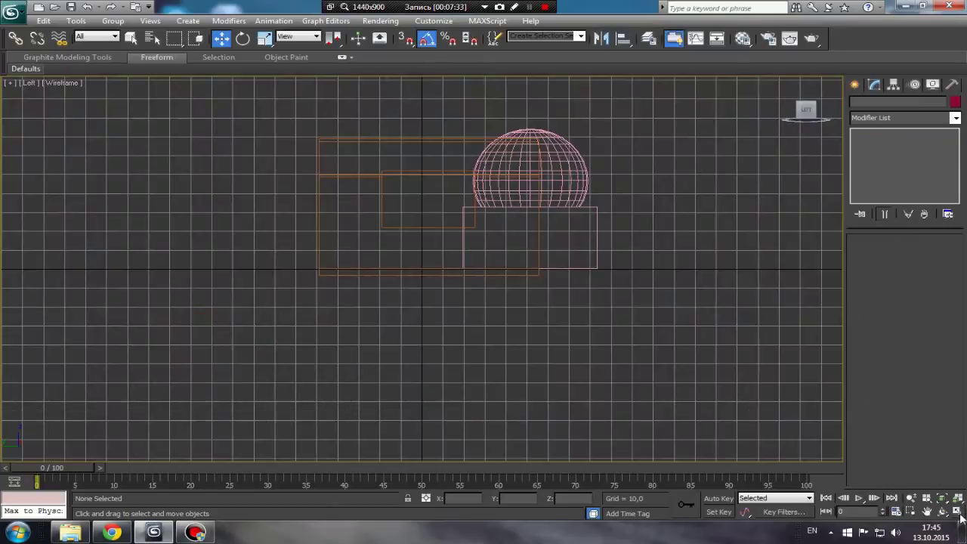
left_click(540, 194)
mouse_move(540, 194)
middle_mouse_down("alt")
mouse_move(539, 217)
mouse_move(479, 244)
mouse_move(463, 344)
mouse_move(429, 255)
middle_mouse_up("alt")
scroll(489, 246, "up", 5)
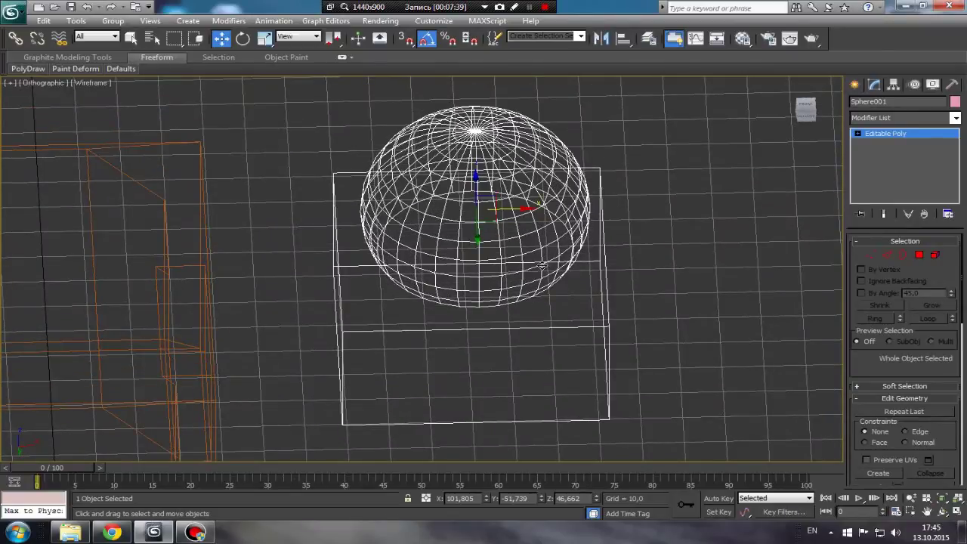
middle_click_drag(542, 266, 562, 275, "alt")
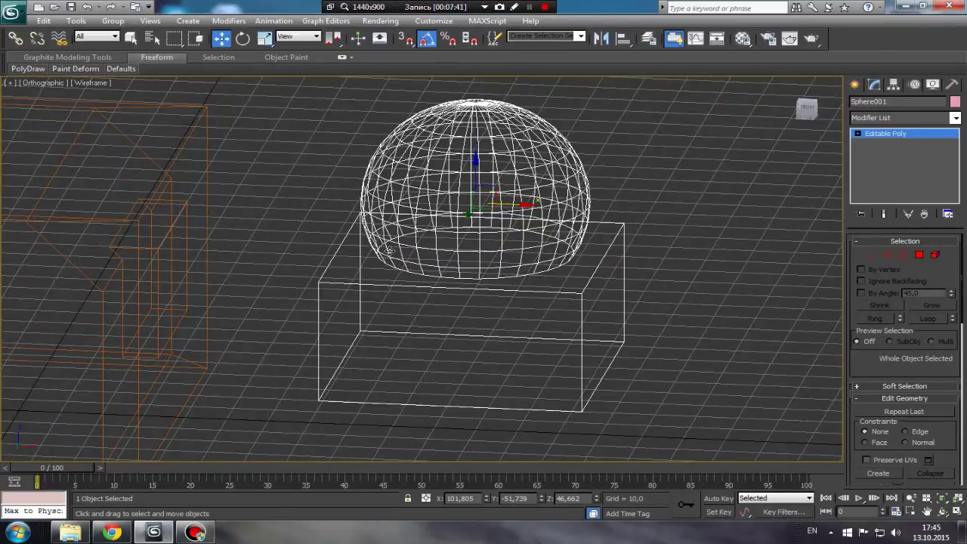
middle_click_drag(533, 260, 503, 295, "alt")
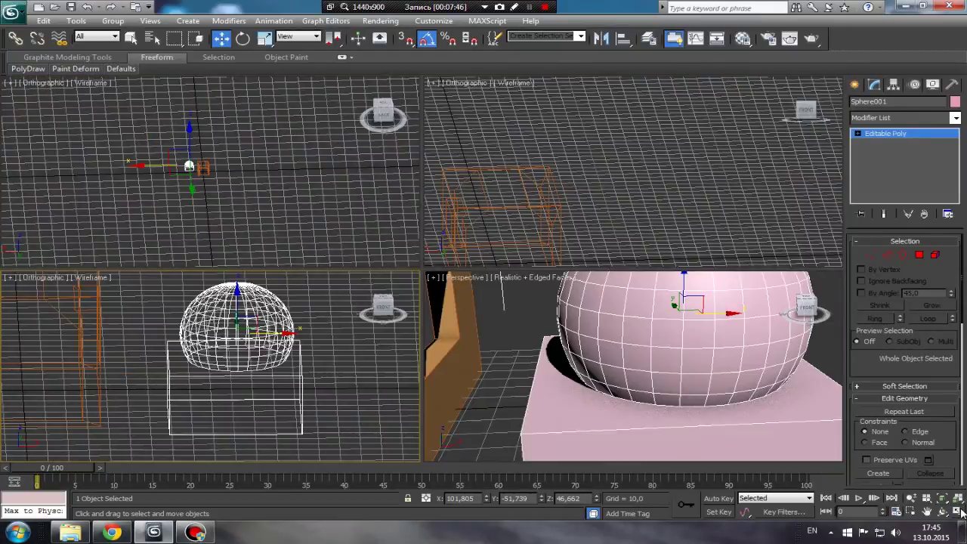
left_click(957, 511)
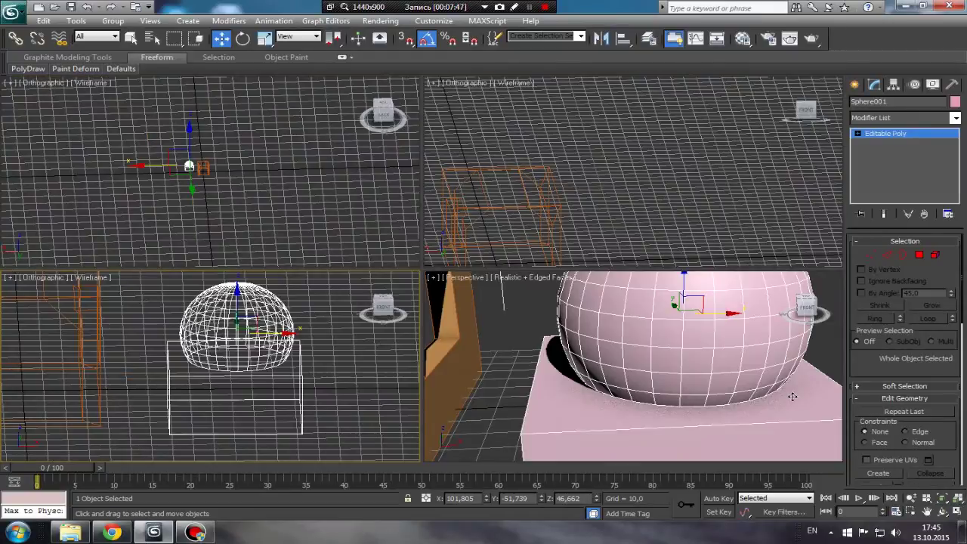
left_click(958, 512)
scroll(491, 334, "down", 5)
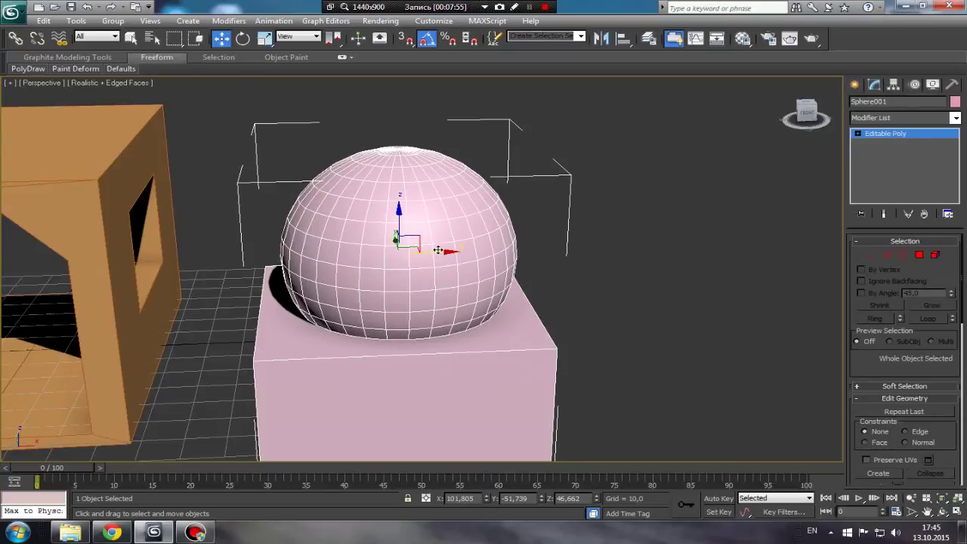
- Slide the sphere along X and back, then select the orange hollowed box
left_click_drag(437, 250, 429, 251)
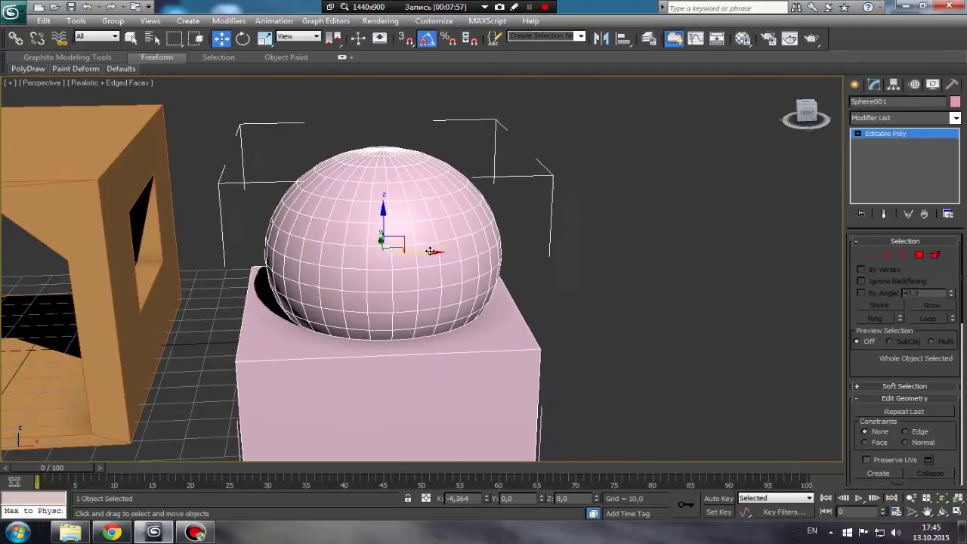
middle_click_drag(313, 259, 524, 238, "alt")
left_click(403, 190)
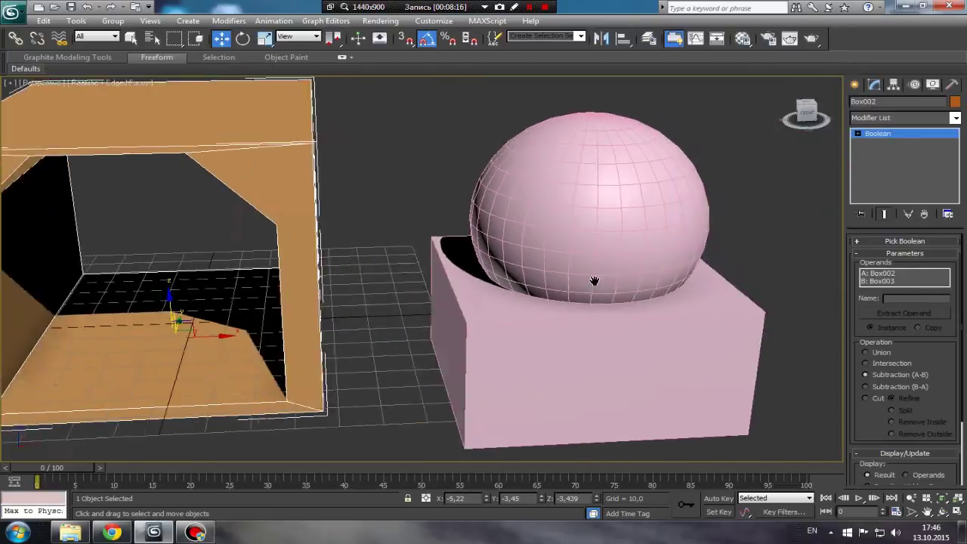
- Try Intersection on Box002's Boolean operation, then settle on Union
middle_click_drag(593, 280, 834, 315, "alt")
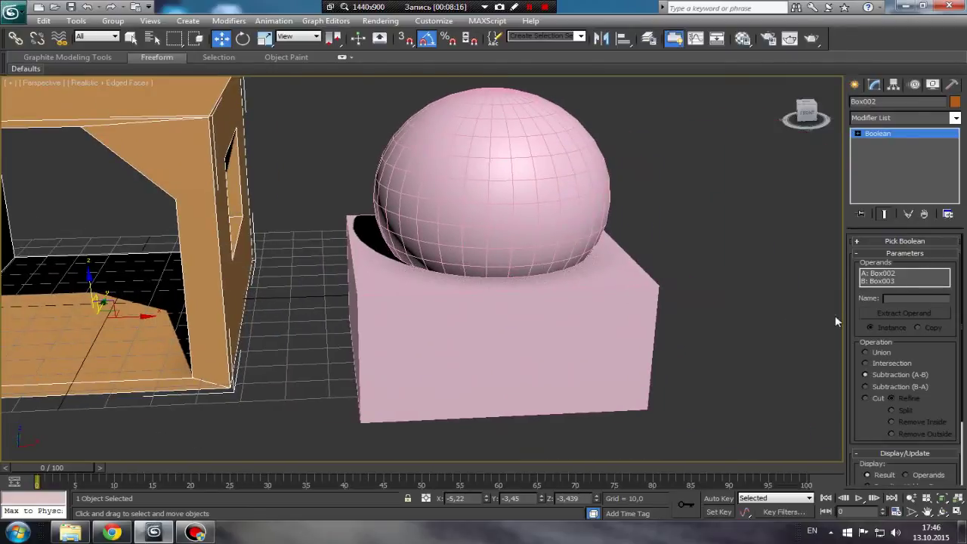
left_click(866, 363)
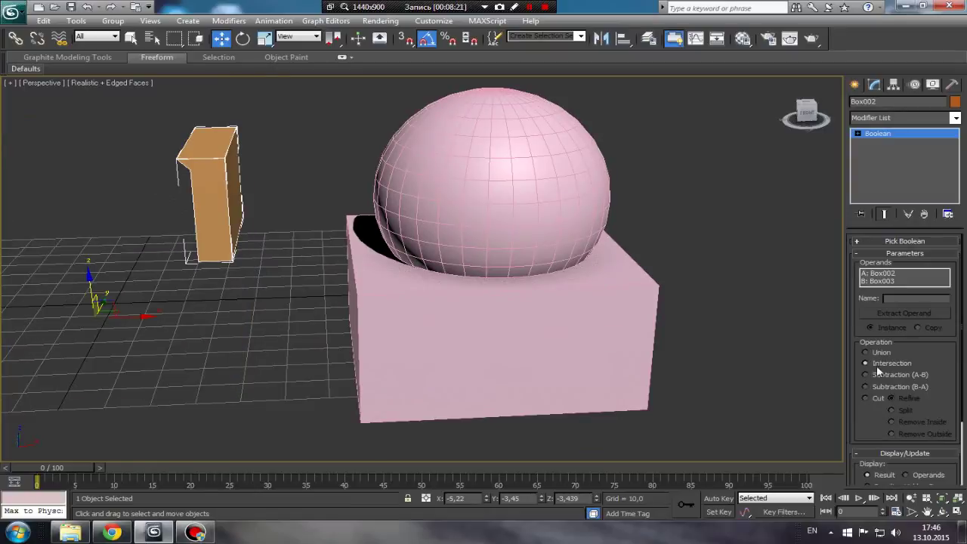
mouse_move(472, 312)
middle_mouse_down("alt")
mouse_move(513, 323)
mouse_move(415, 317)
mouse_move(450, 284)
mouse_move(454, 301)
middle_mouse_up("alt")
left_click(871, 351)
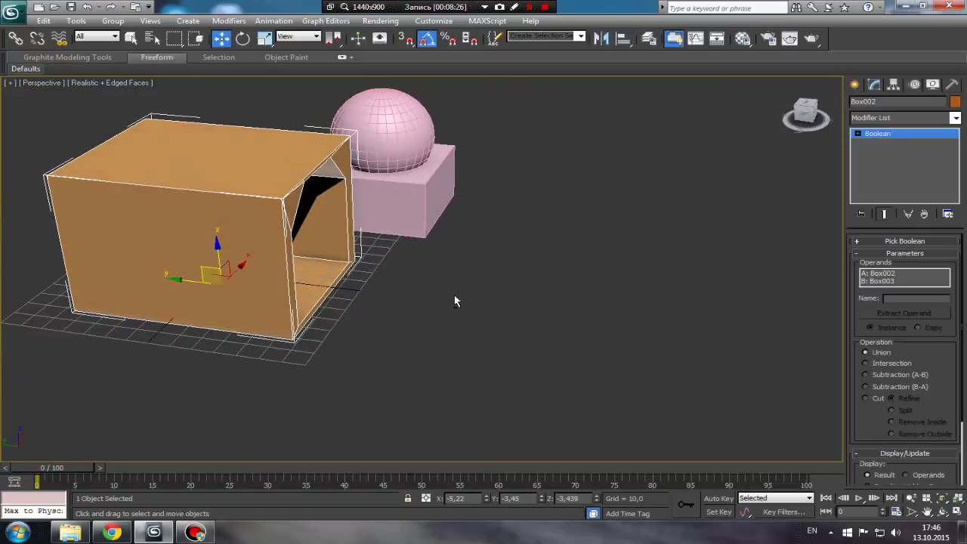
- Draw a new red box from Standard Primitives
left_click(854, 84)
left_click(899, 120)
left_click(884, 140)
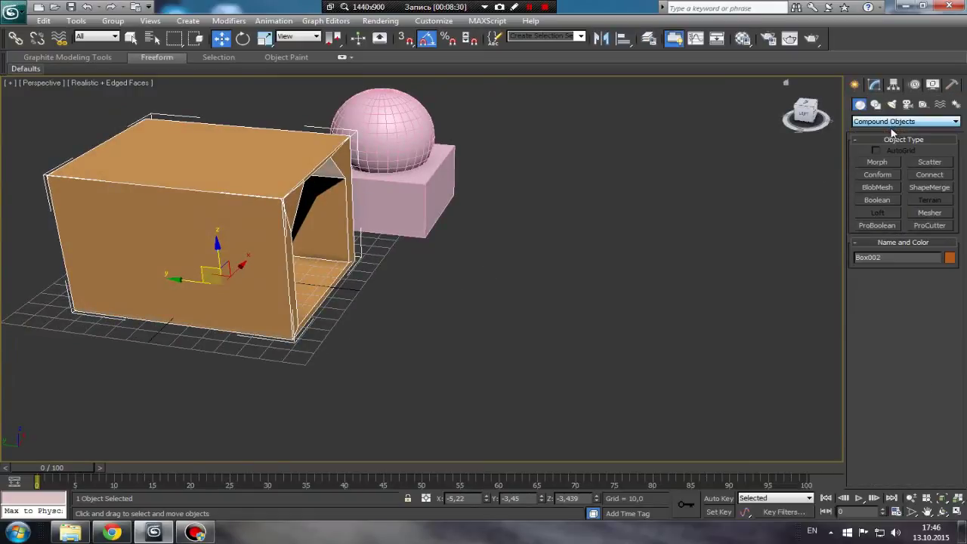
left_click(881, 122)
left_click(883, 140)
left_click(882, 121)
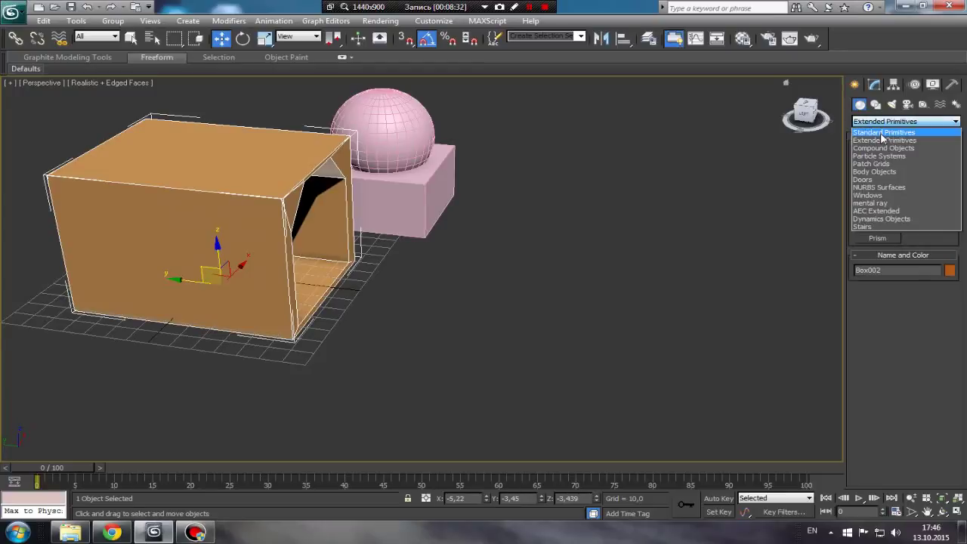
left_click(882, 130)
left_click(877, 162)
left_click_drag(487, 273, 614, 355)
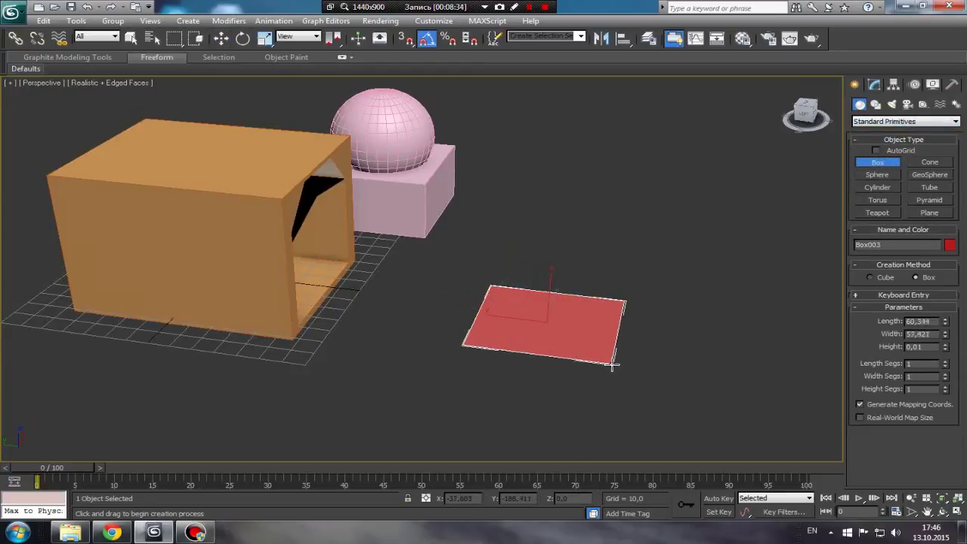
left_click(611, 252)
middle_click_drag(611, 257, 543, 280, "alt")
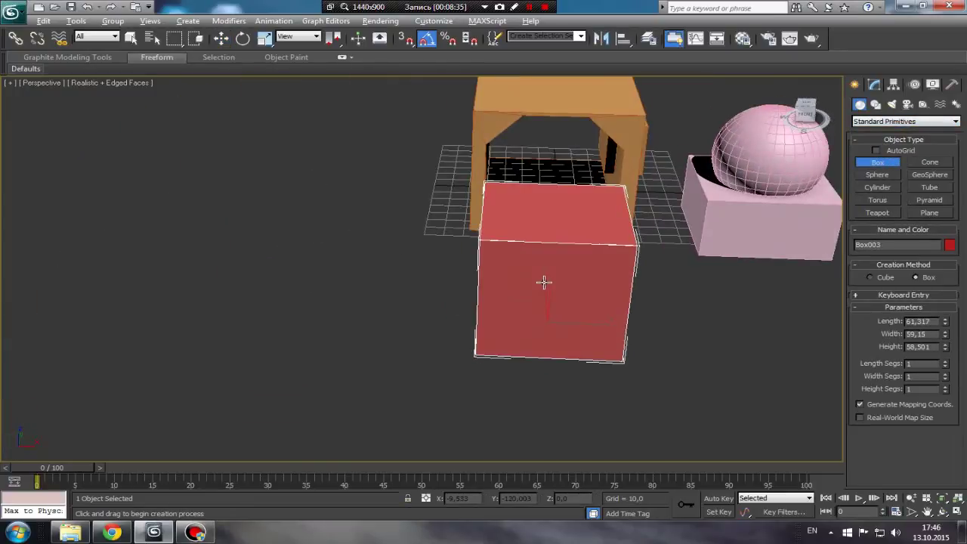
- Draw a green cylinder, radius about 46 and height about 72, overlapping the red box
left_click(878, 187)
left_click_drag(699, 350, 766, 412)
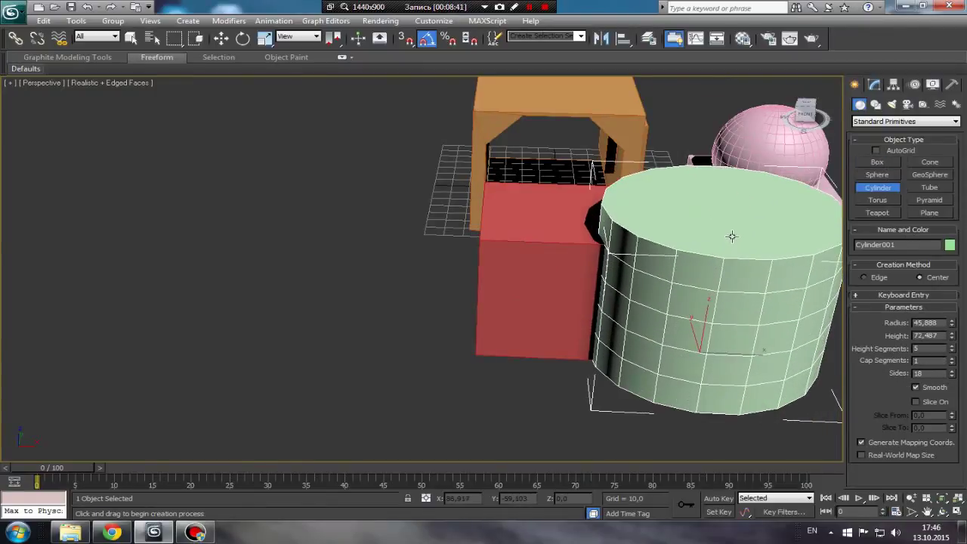
key("w")
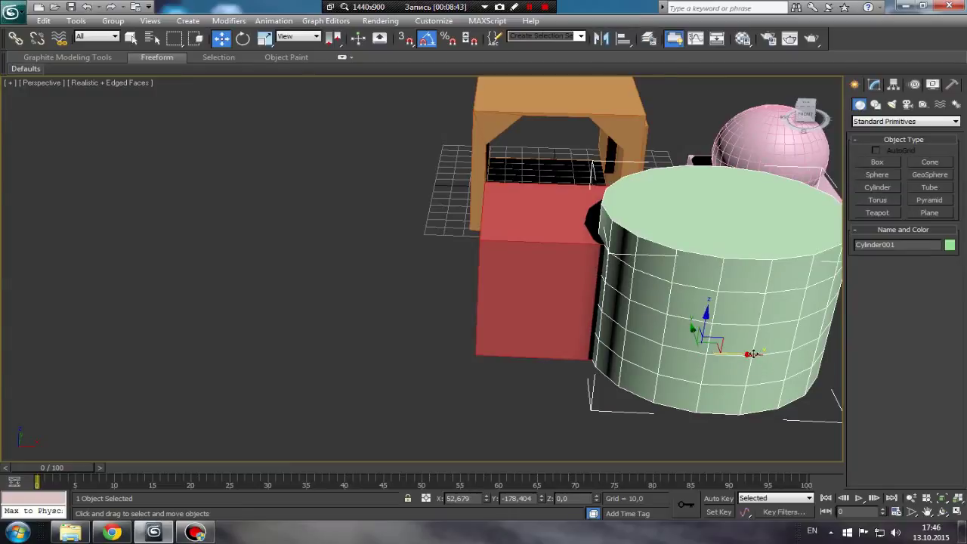
mouse_move(753, 353)
middle_mouse_down("alt")
mouse_move(762, 336)
mouse_move(617, 328)
middle_mouse_up("alt")
middle_click_drag(560, 245, 396, 259, "alt")
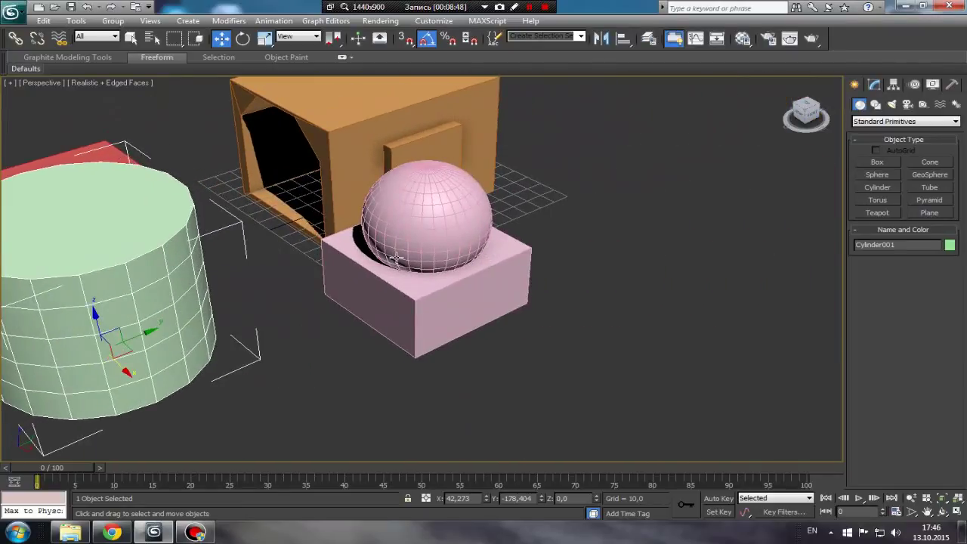
left_click(395, 258)
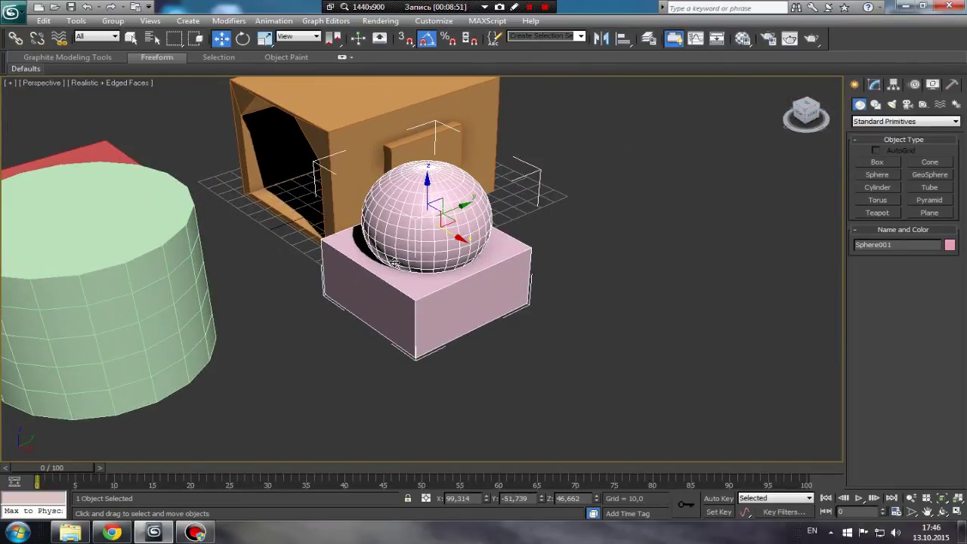
- Select the red box and make it a Boolean compound object
middle_click_drag(381, 252, 486, 260, "alt")
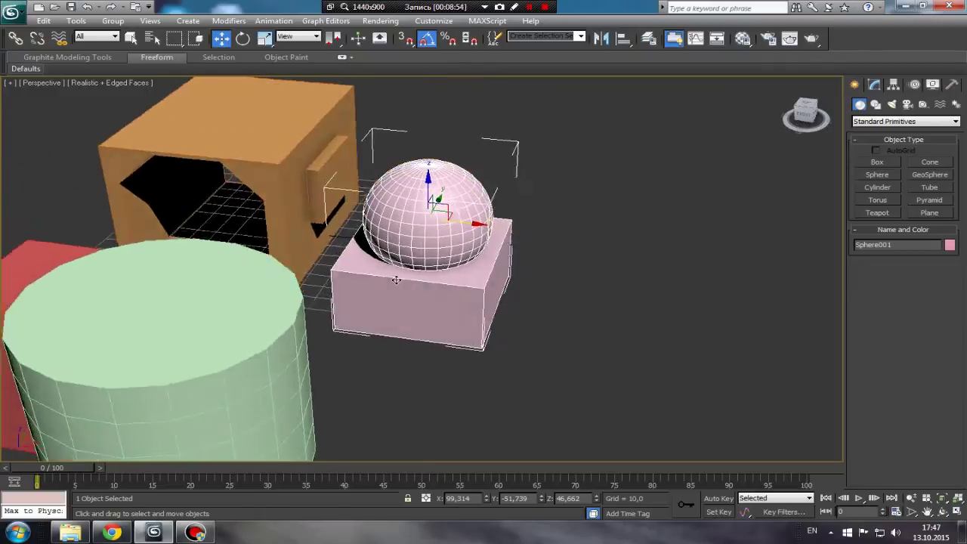
middle_click_drag(376, 296, 398, 279, "alt")
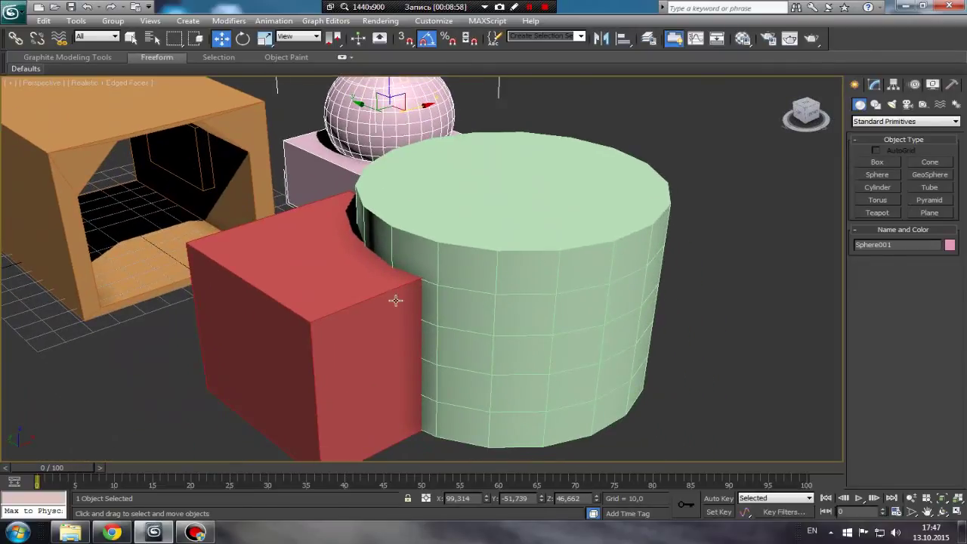
left_click(342, 316)
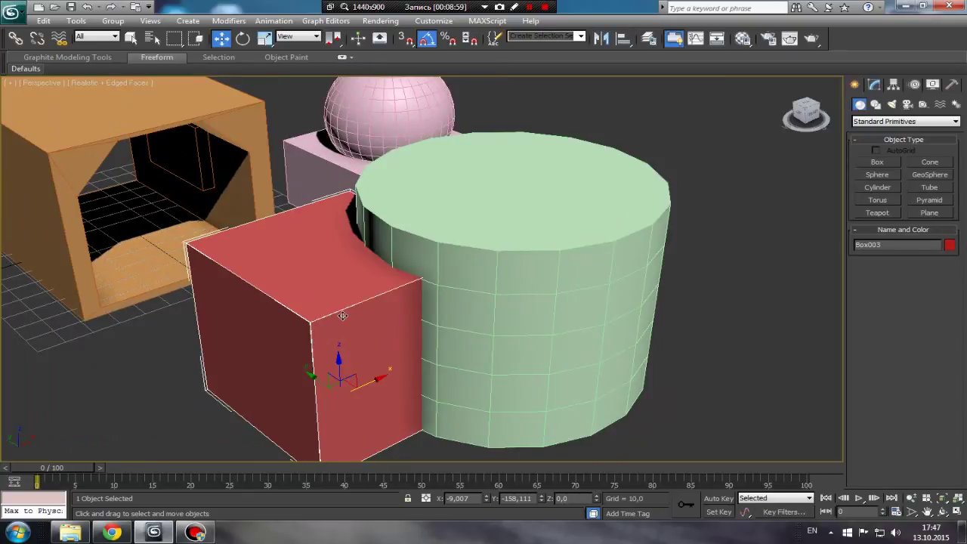
left_click(875, 121)
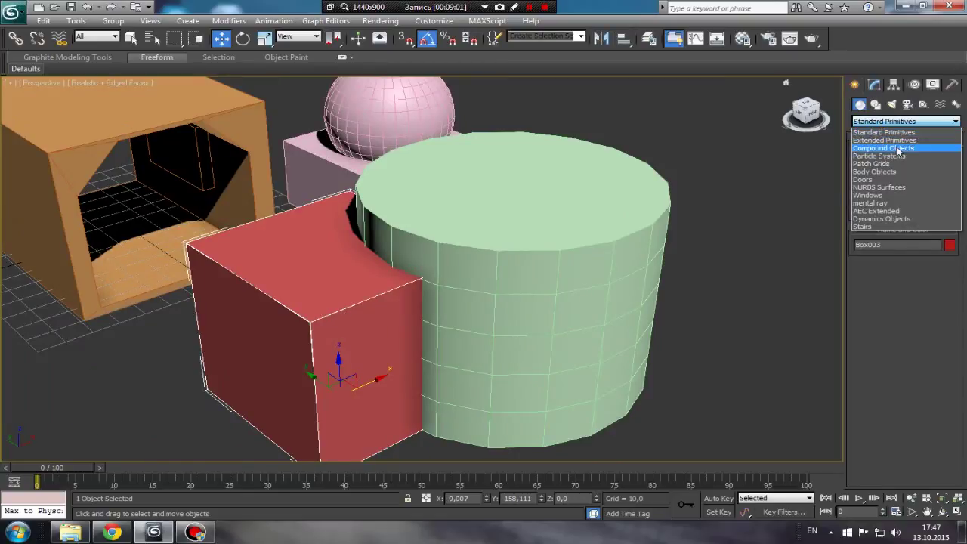
left_click(898, 149)
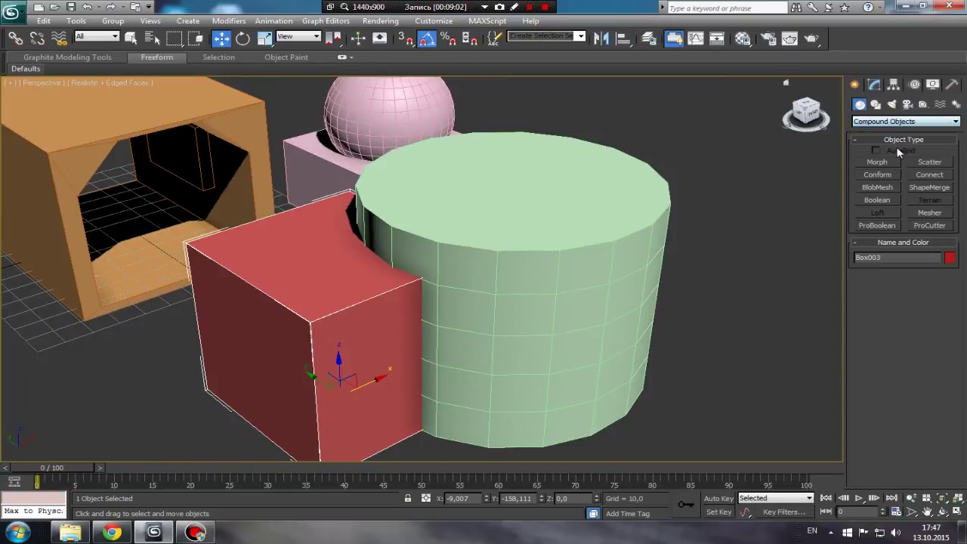
left_click(877, 200)
- Intersect the red box with the green cylinder as operand B, leaving a rounded wedge
middle_click_drag(514, 345, 514, 270)
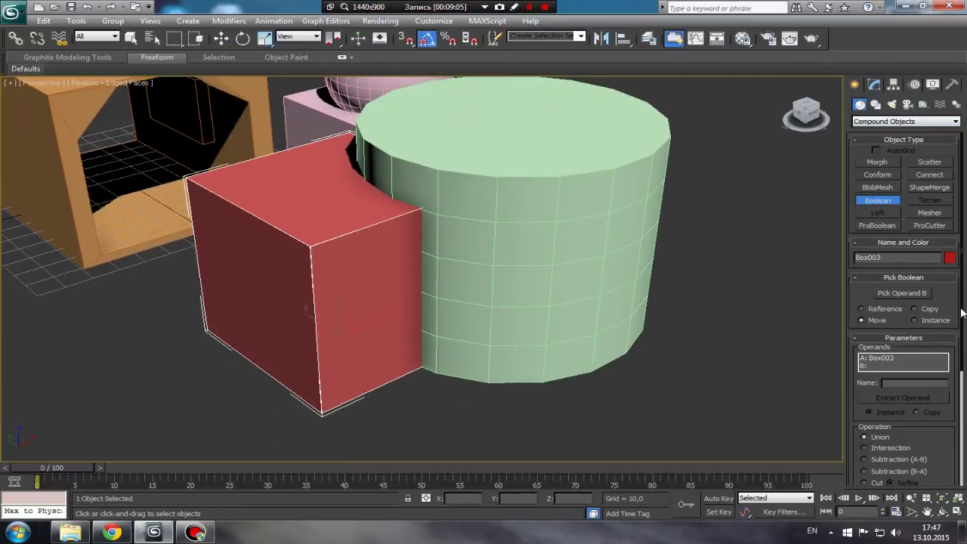
left_click_drag(962, 312, 964, 393)
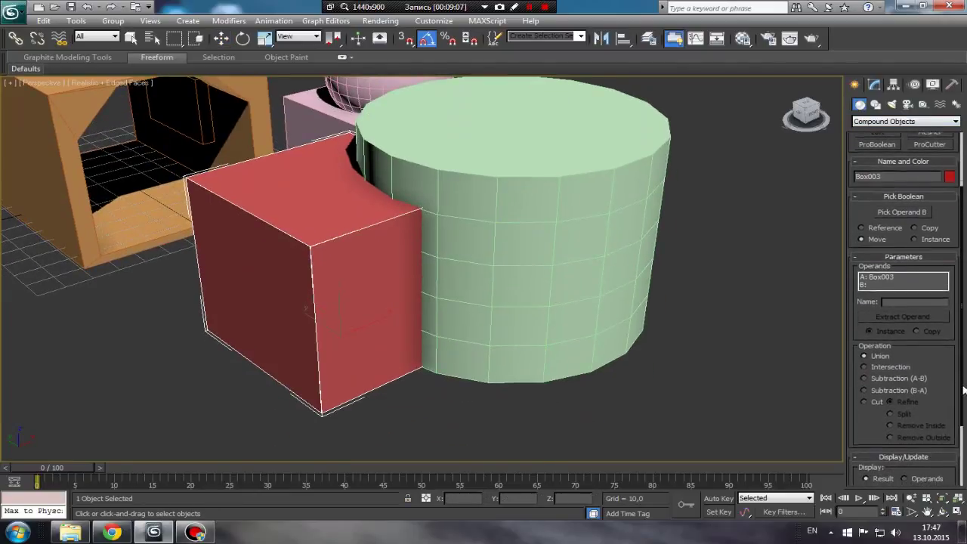
left_click(864, 365)
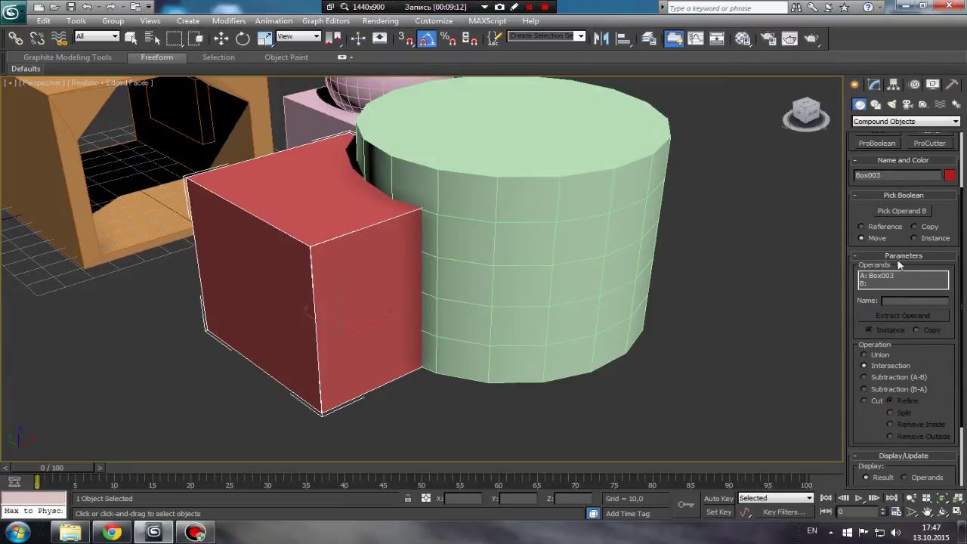
left_click(911, 215)
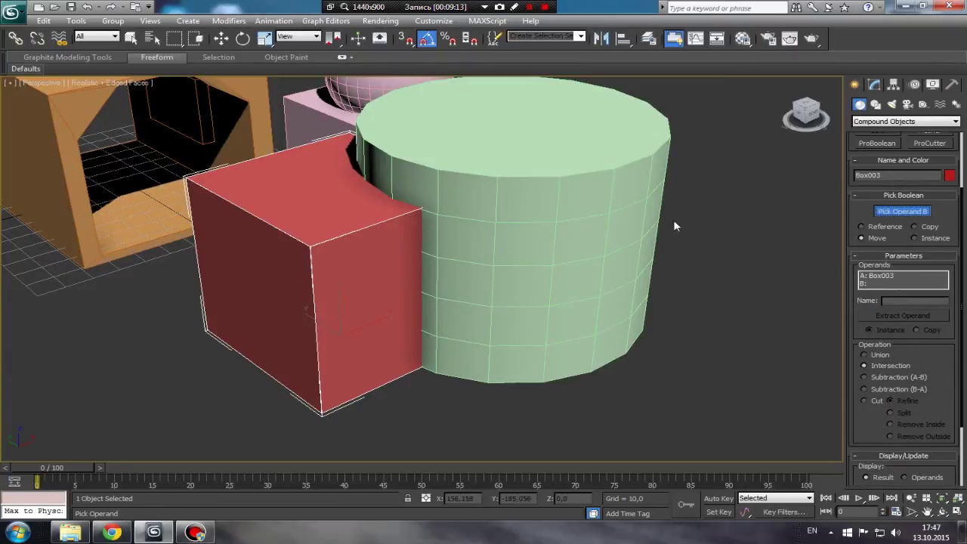
left_click(577, 221)
mouse_move(514, 242)
middle_mouse_down("alt")
mouse_move(186, 276)
mouse_move(458, 158)
mouse_move(551, 219)
mouse_move(427, 279)
middle_mouse_up("alt")
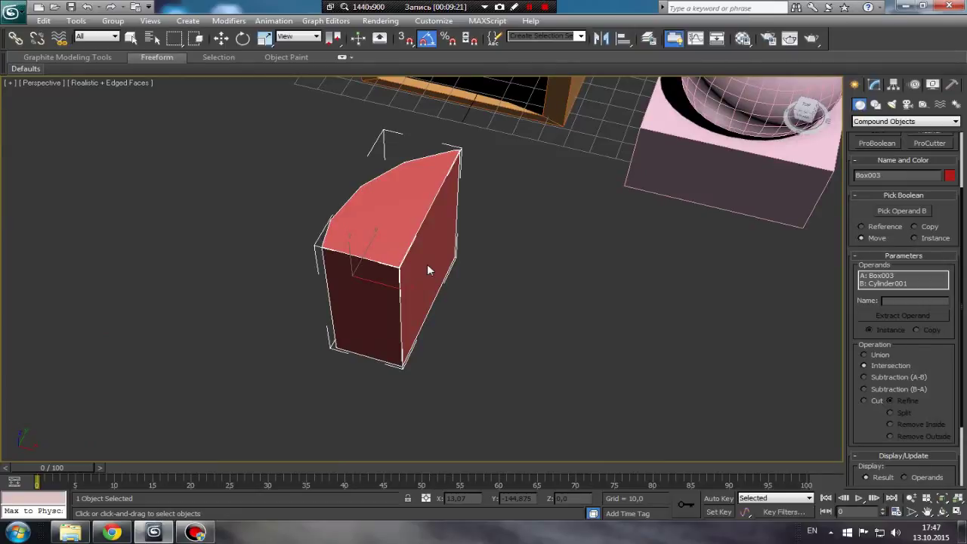
- Convert the red Boolean wedge Box003 to an Editable Poly
key("w")
right_click(382, 280)
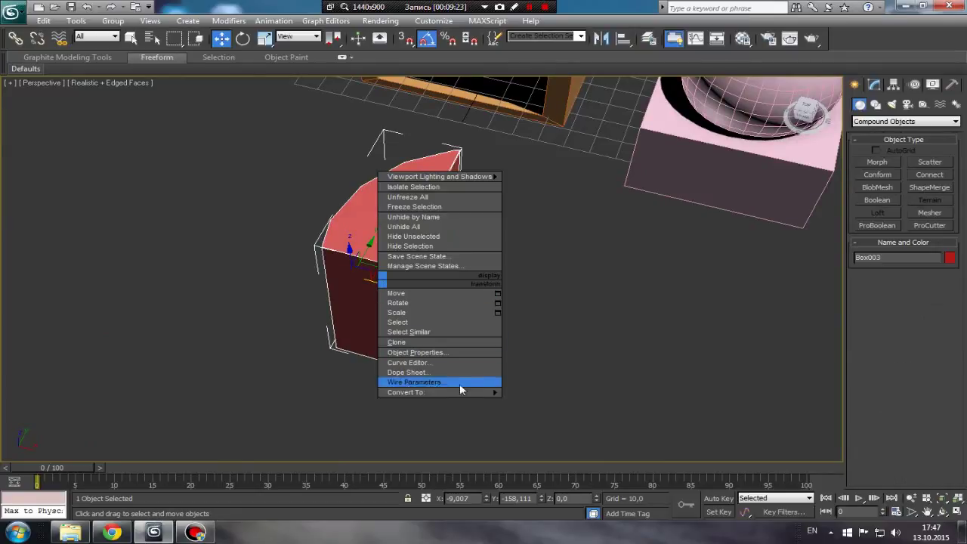
left_click(559, 402)
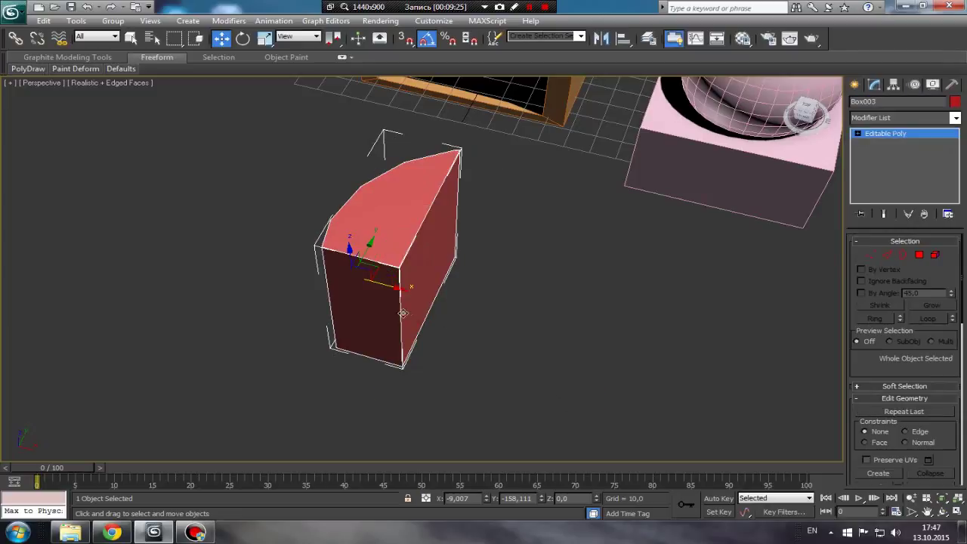